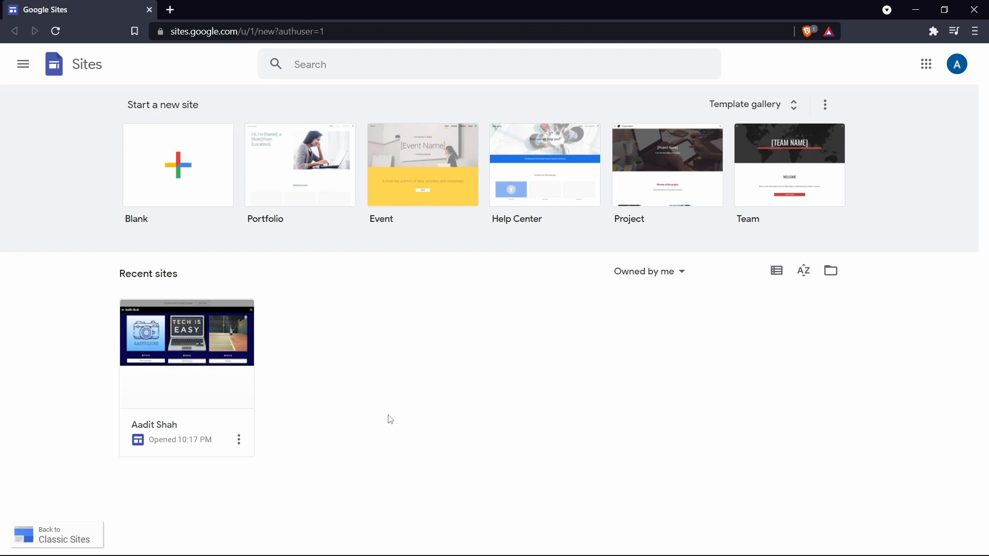
# Open the existing recent site to look over its finished home page, and close it again.
pyautogui.click(190, 341)
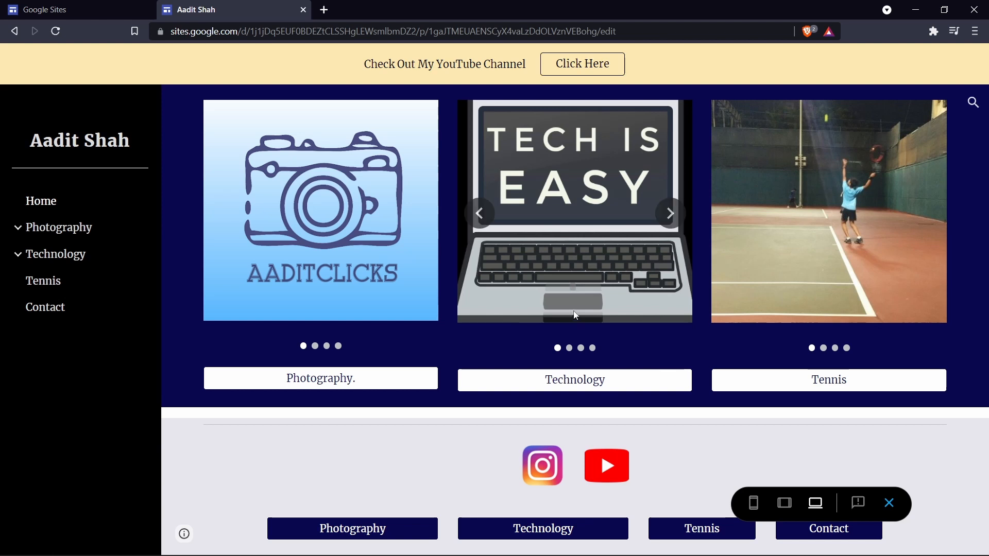
pyautogui.moveTo(301, 291)
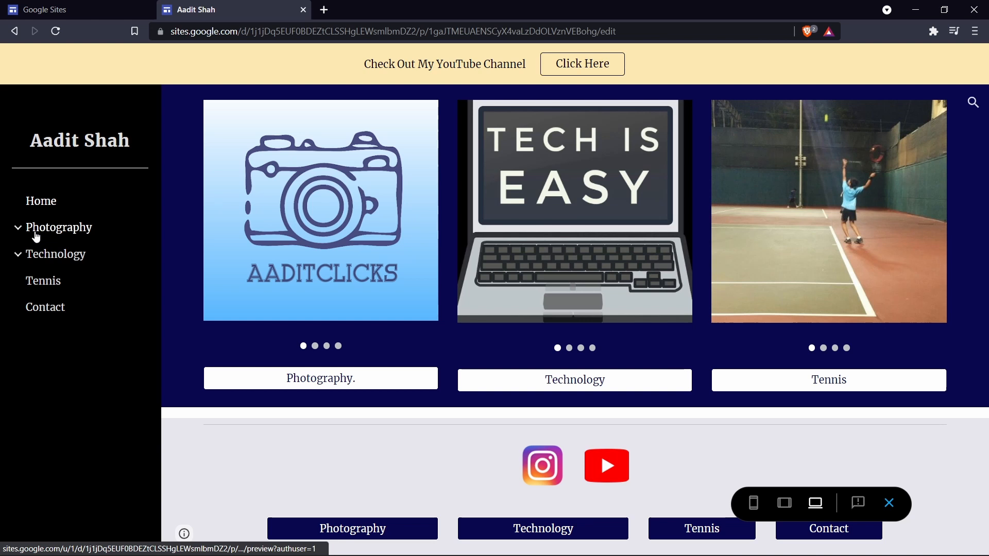
pyautogui.hotkey('ctrl', 'w')
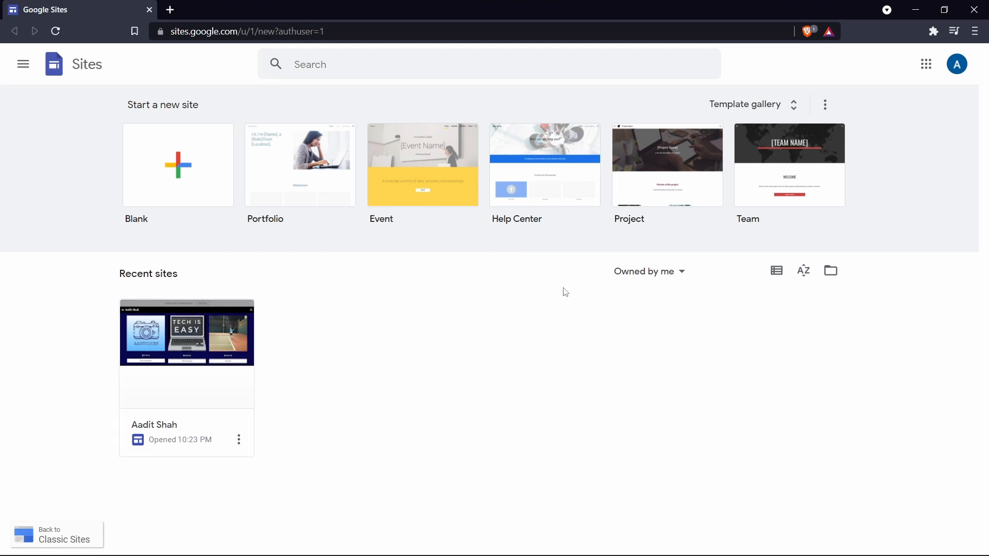
# Browse the full template gallery and create a new site from the Blank template.
pyautogui.click(766, 106)
pyautogui.scroll(-8, 665, 437)
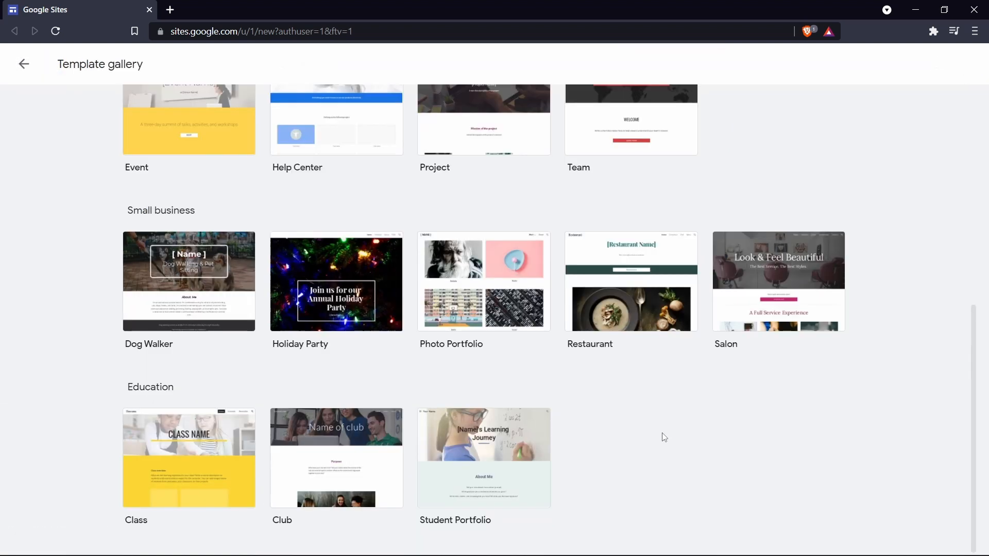
pyautogui.scroll(8, 665, 437)
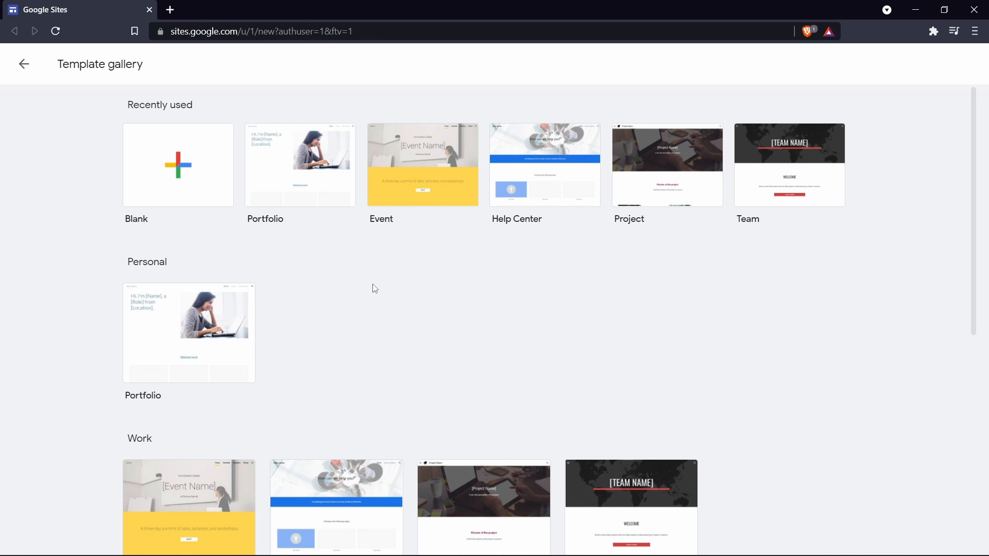
pyautogui.click(179, 177)
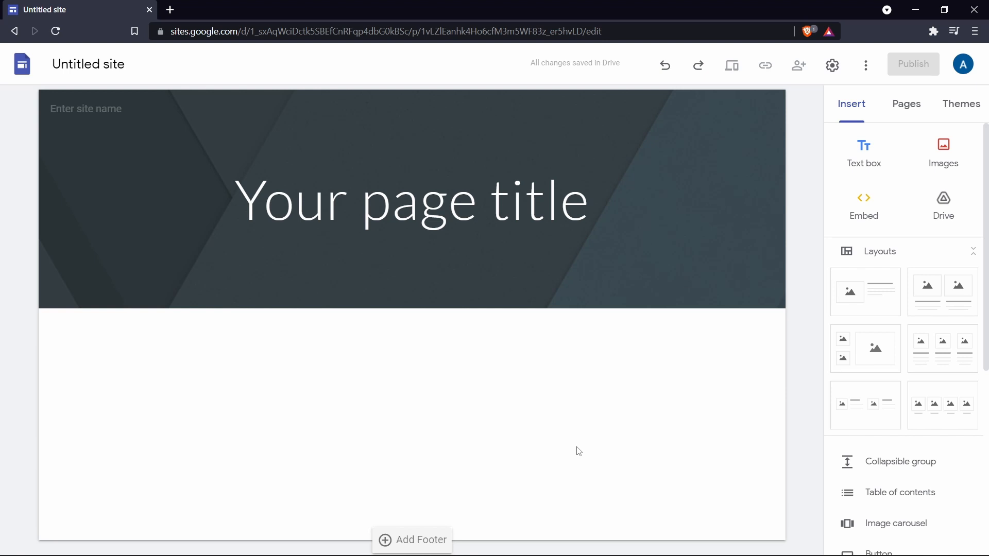
# Name the site document Trial and preview the page before returning to the editor.
pyautogui.click(90, 65)
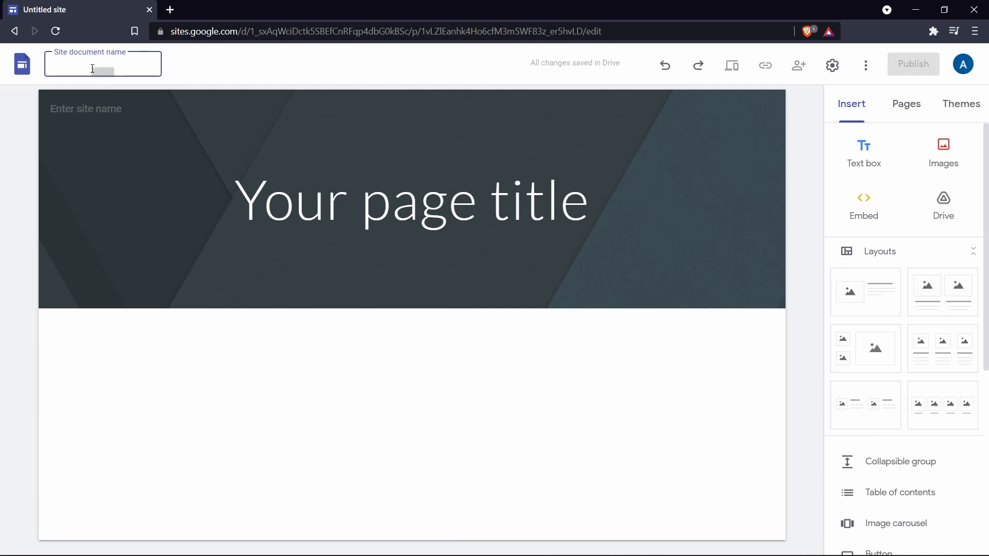
pyautogui.write('Trial')
pyautogui.press('Return')
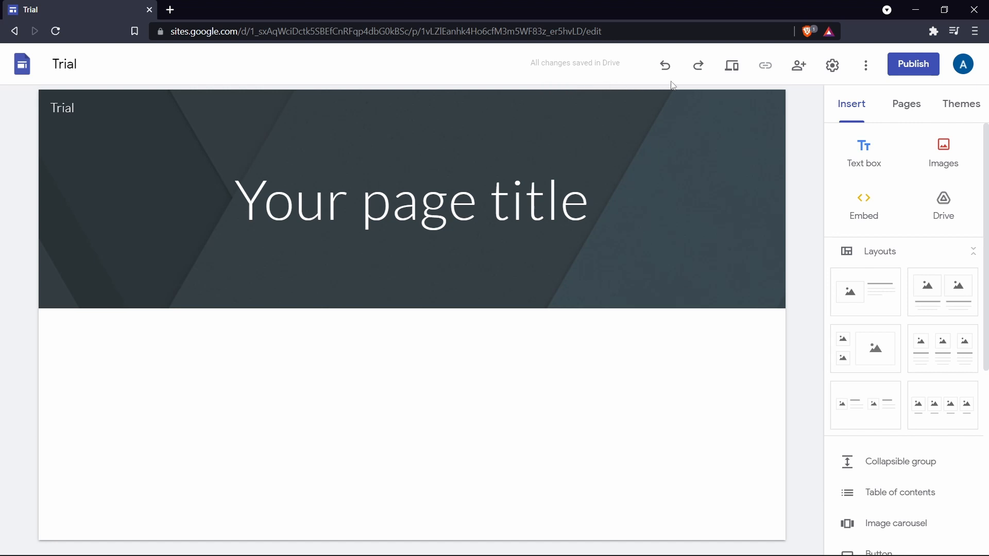
pyautogui.click(732, 66)
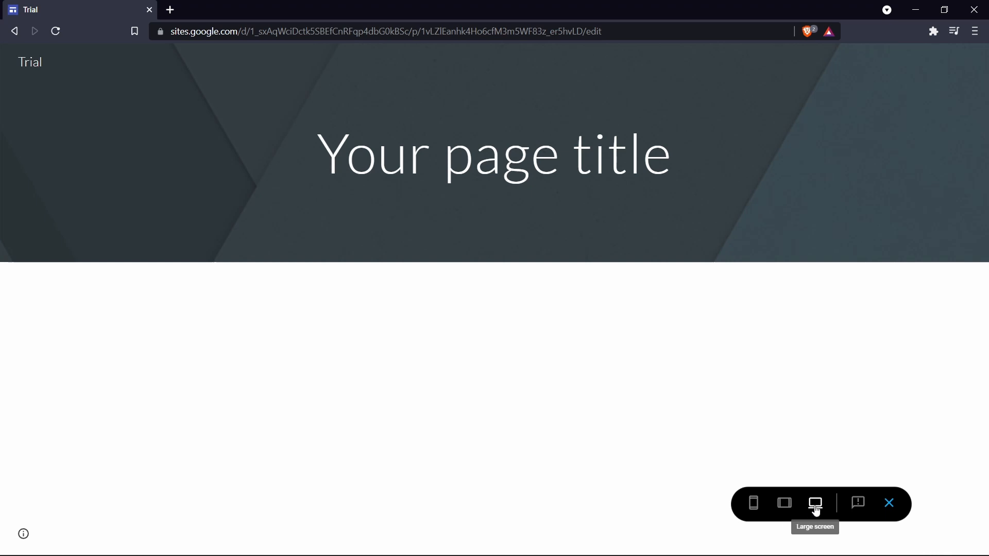
pyautogui.click(889, 504)
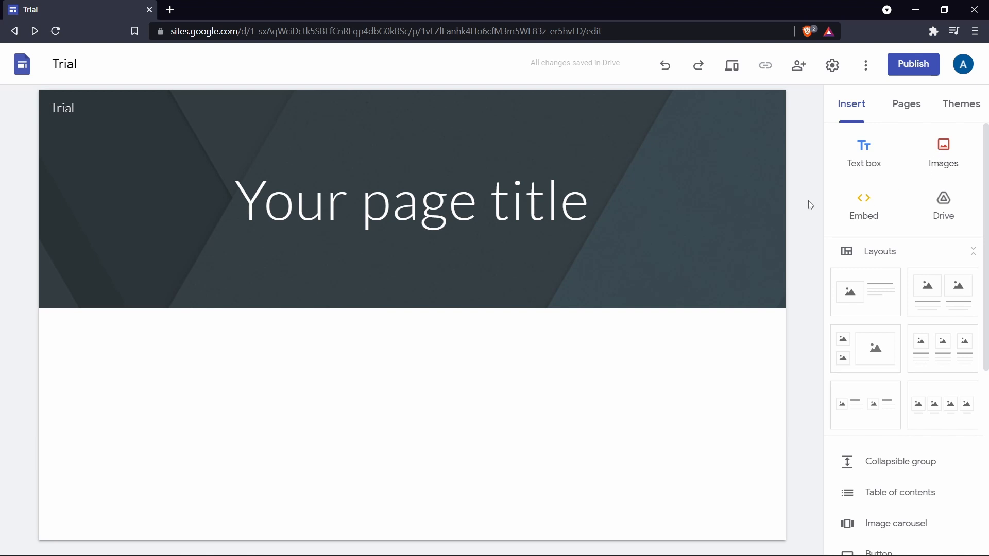
# Insert the layout with one image placeholder beside a heading and text below the page header.
pyautogui.scroll(-1, 871, 286)
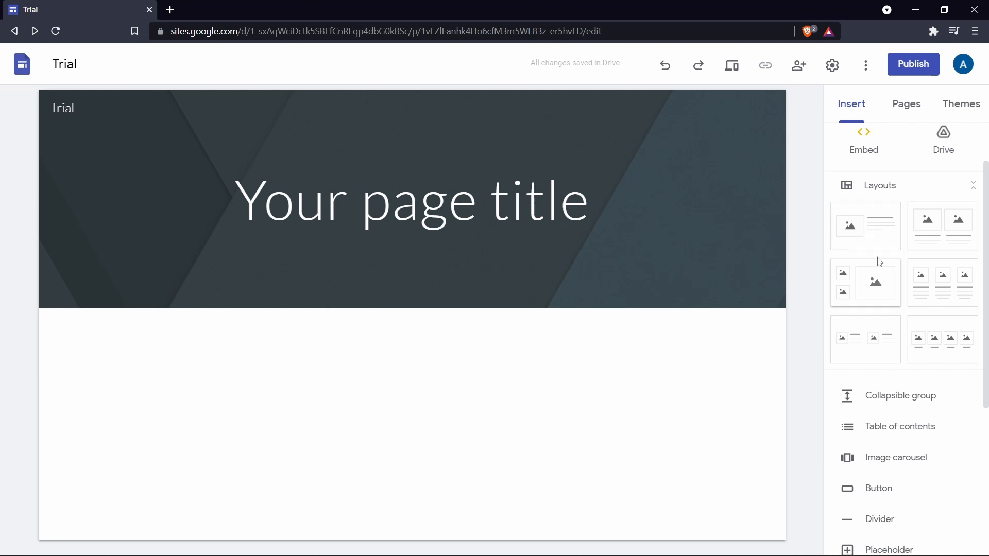
pyautogui.click(857, 232)
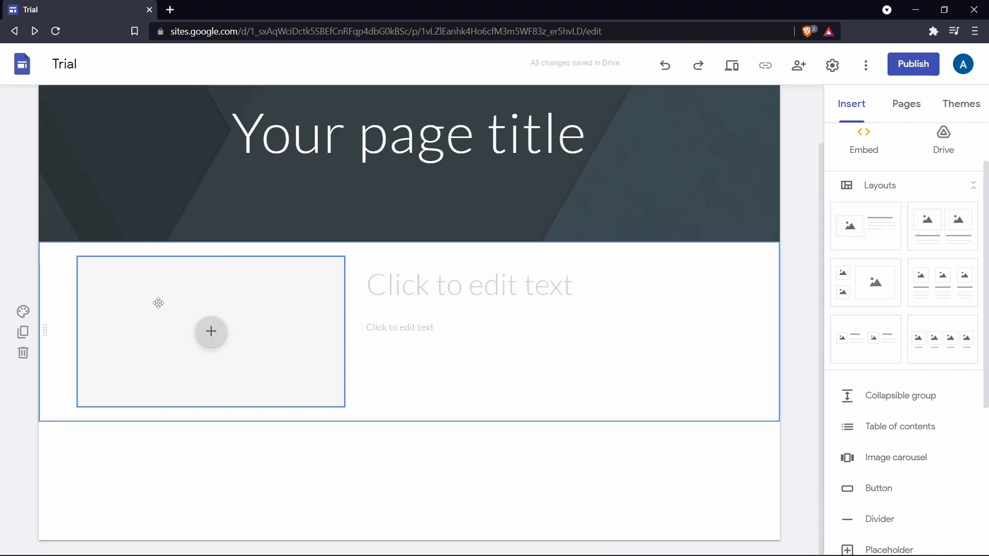
pyautogui.click(424, 285)
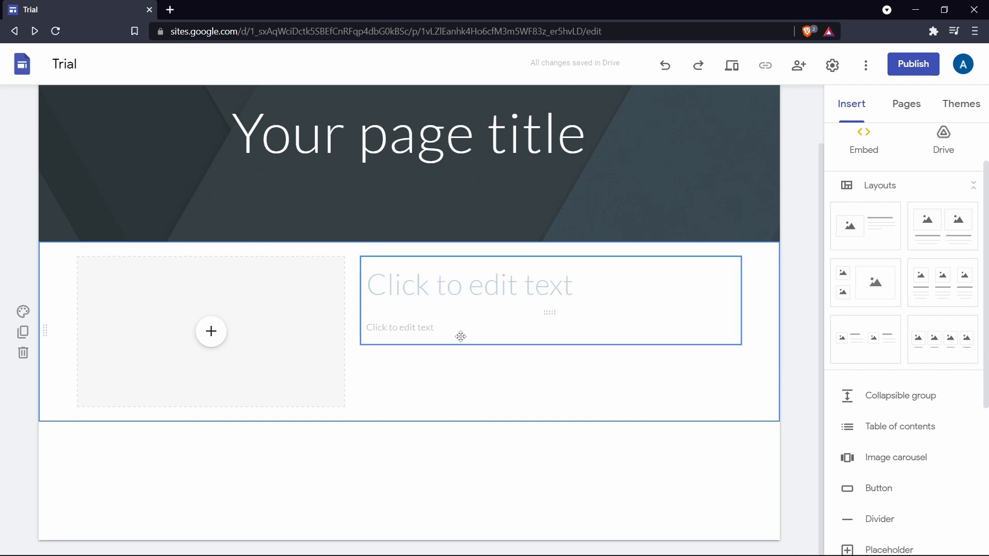
# Look through the insertable elements, page list and themes, and apply the Impression theme to the site.
pyautogui.scroll(-5, 945, 129)
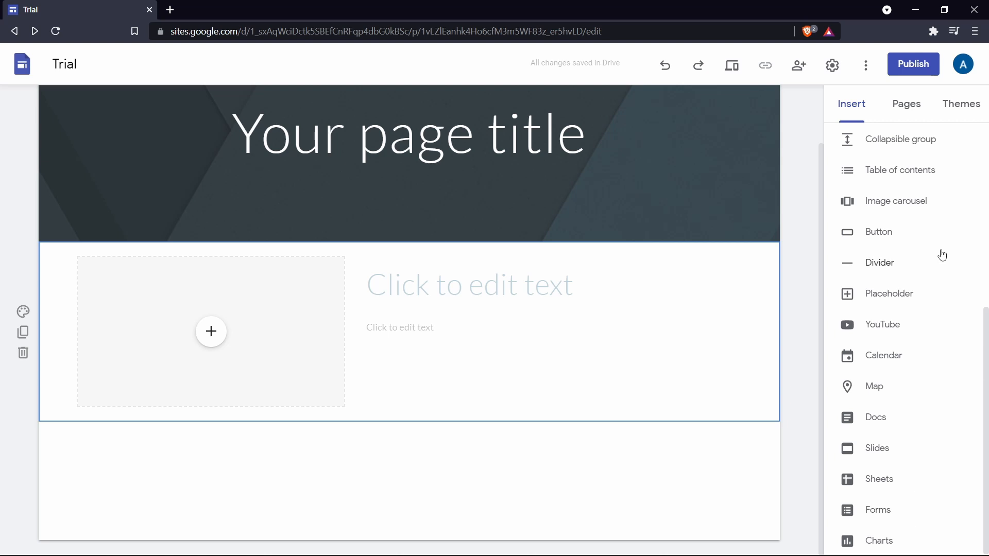
pyautogui.scroll(5, 942, 257)
pyautogui.click(901, 107)
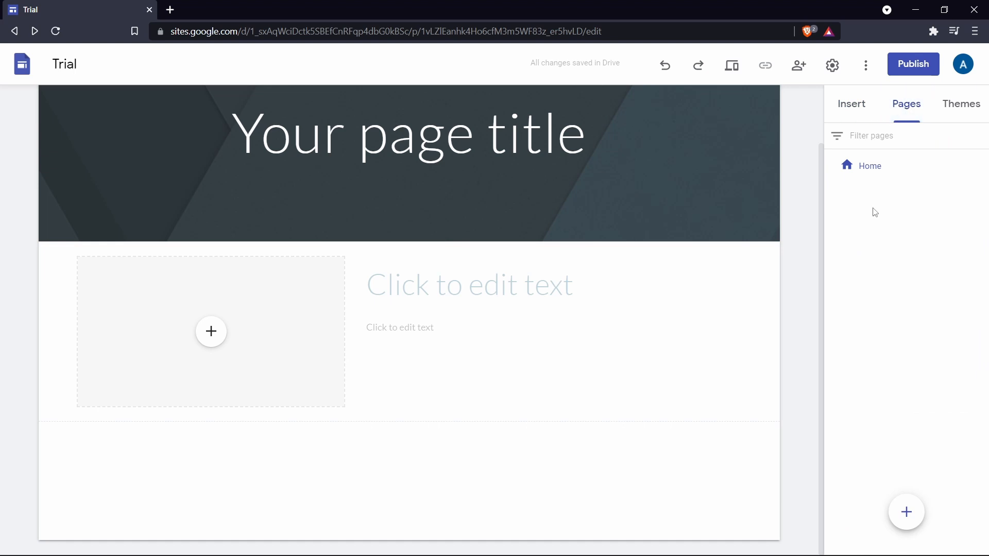
pyautogui.click(946, 112)
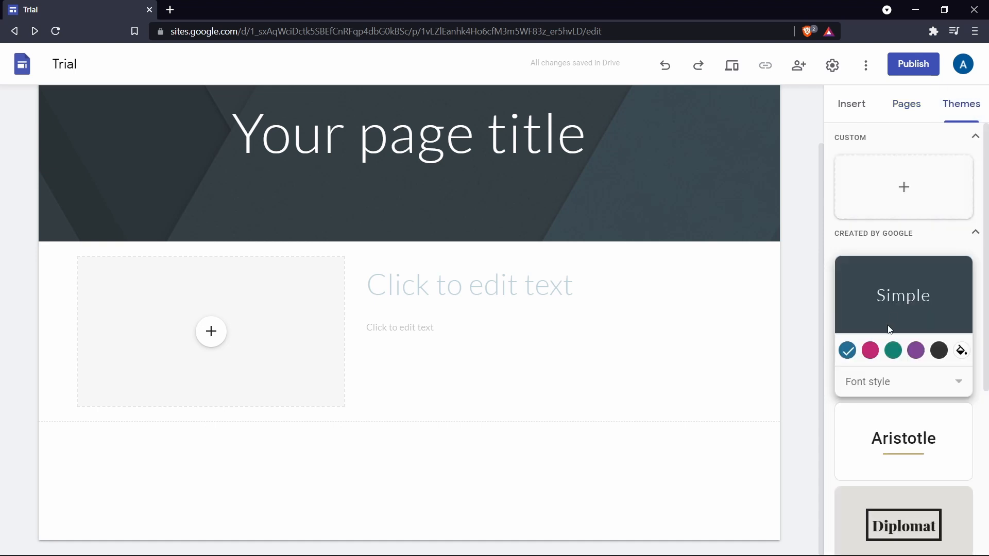
pyautogui.scroll(-3, 895, 297)
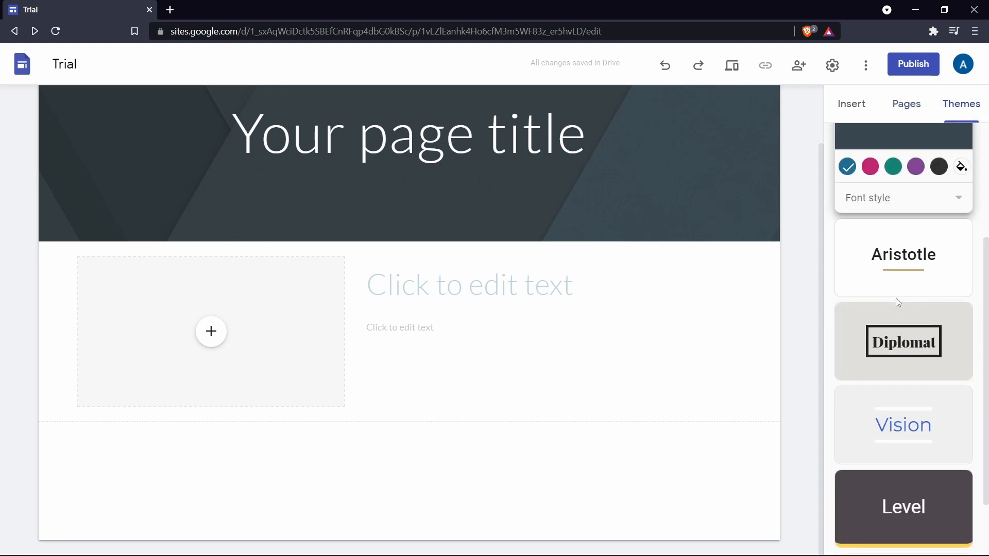
pyautogui.scroll(3, 895, 299)
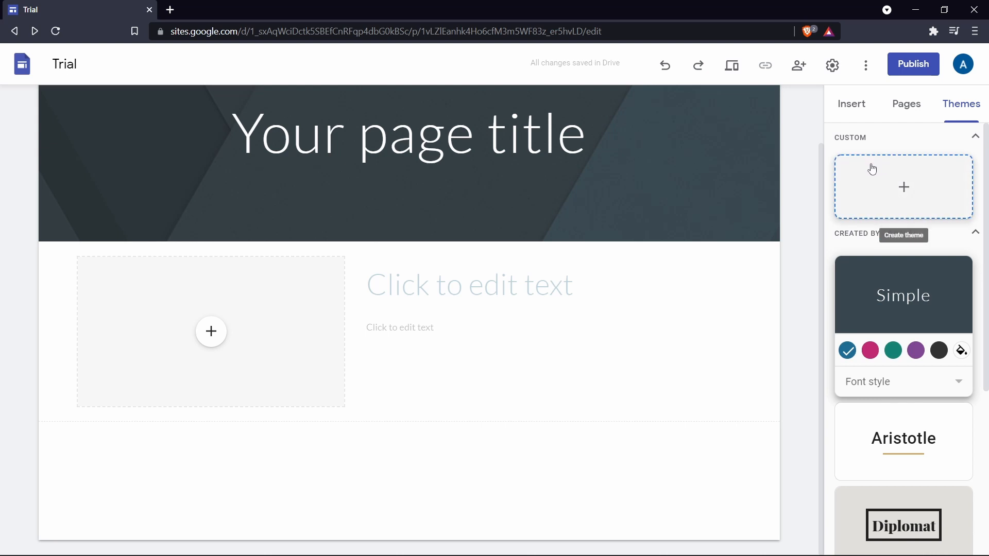
pyautogui.click(902, 189)
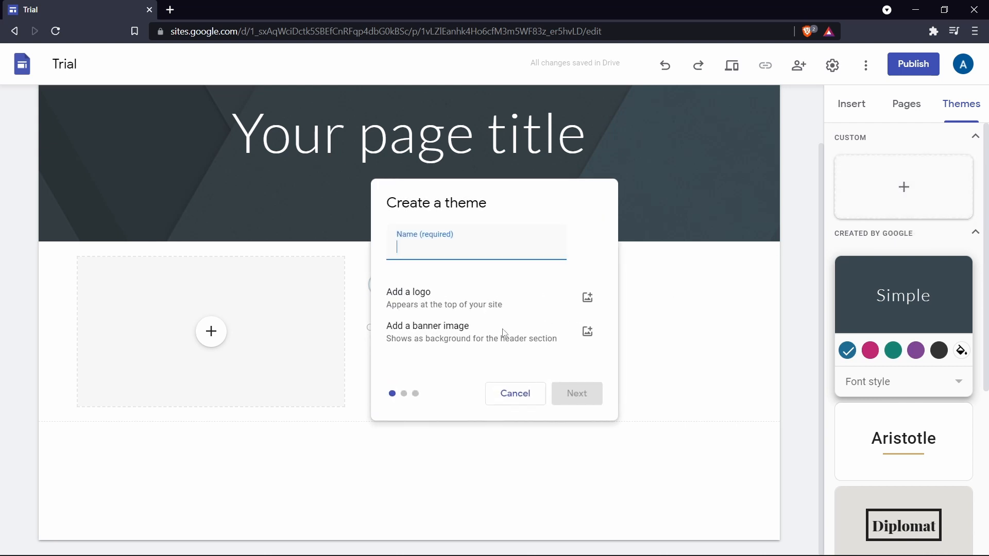
pyautogui.click(515, 394)
pyautogui.scroll(-5, 878, 318)
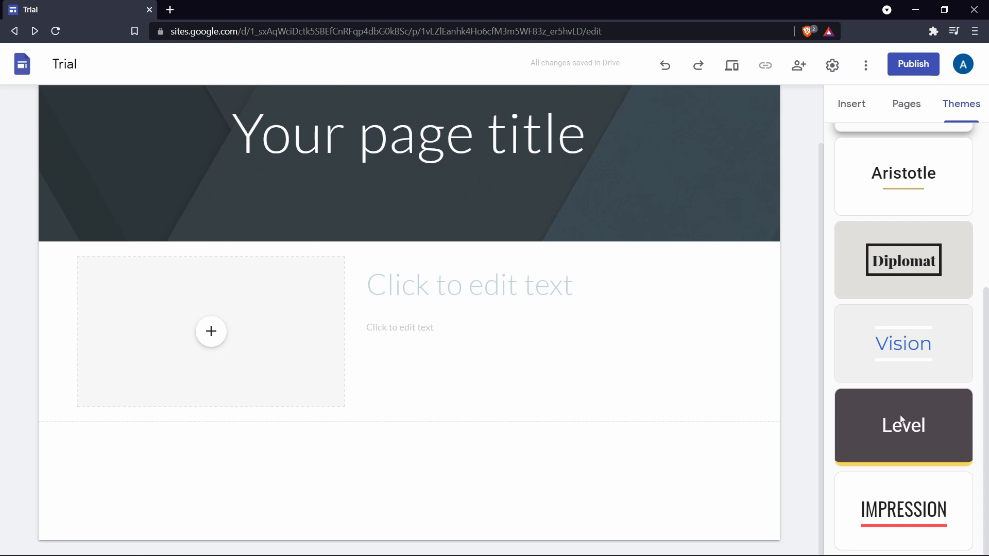
pyautogui.click(886, 502)
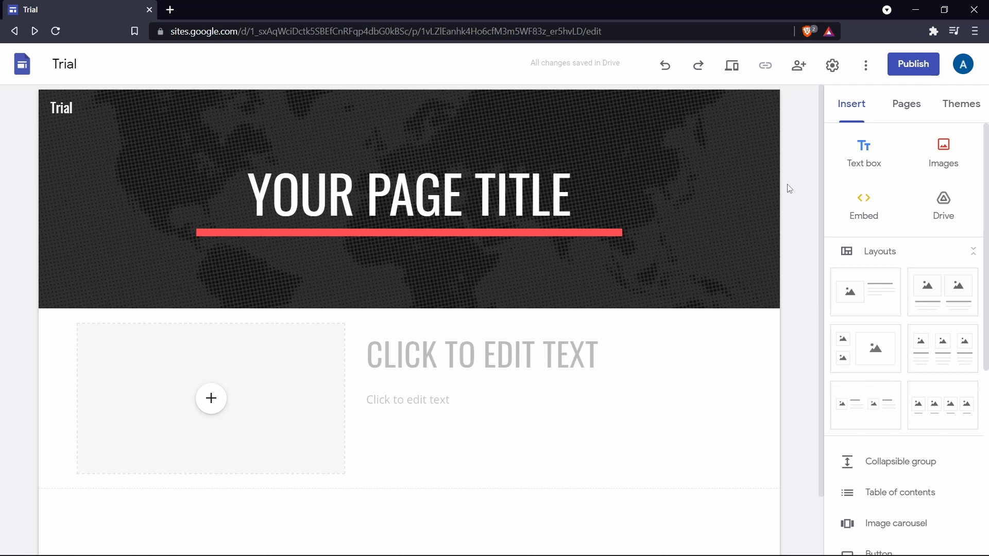
# Set the site name in the header to Tech is Easy and add the TE logo image beside it.
pyautogui.doubleClick(111, 104)
pyautogui.write('Tech is Easy')
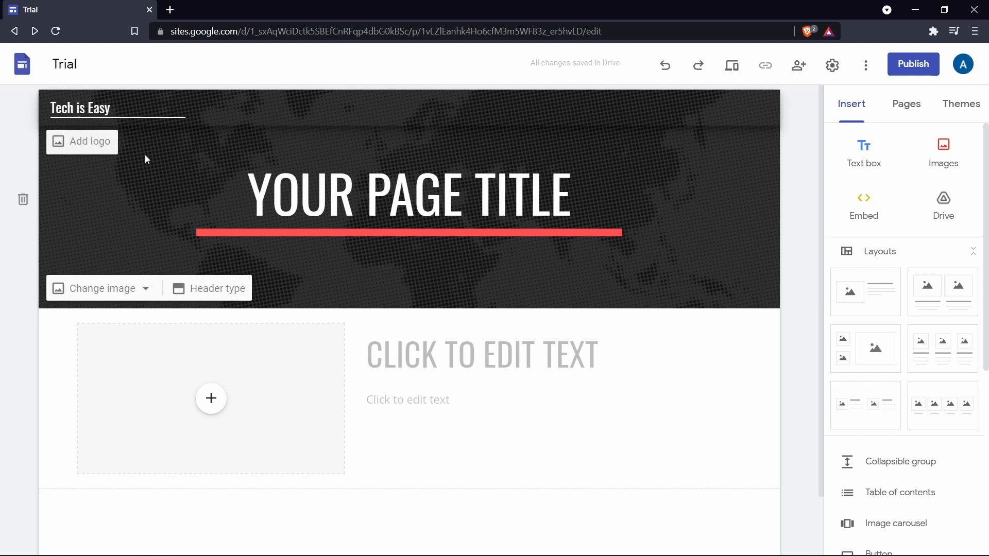
pyautogui.click(98, 144)
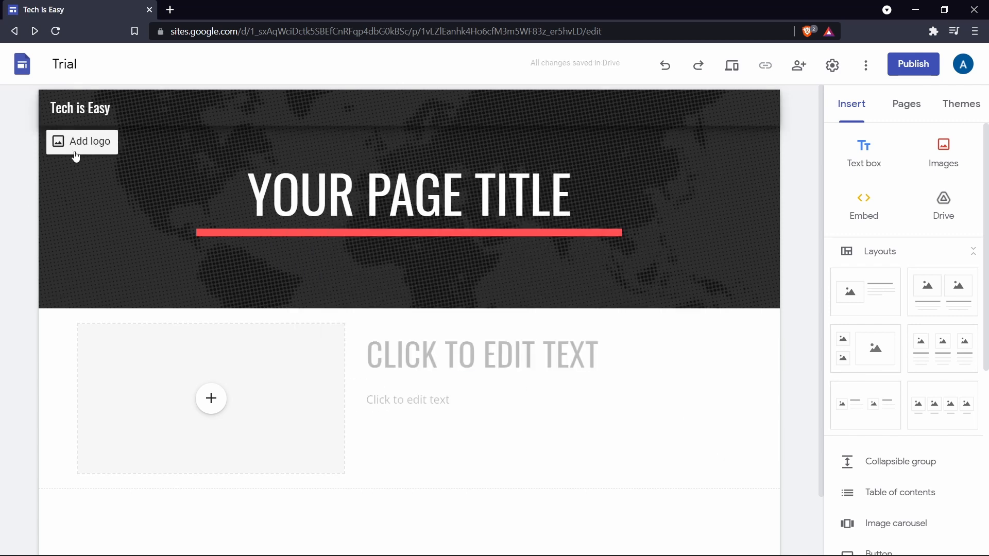
pyautogui.click(75, 151)
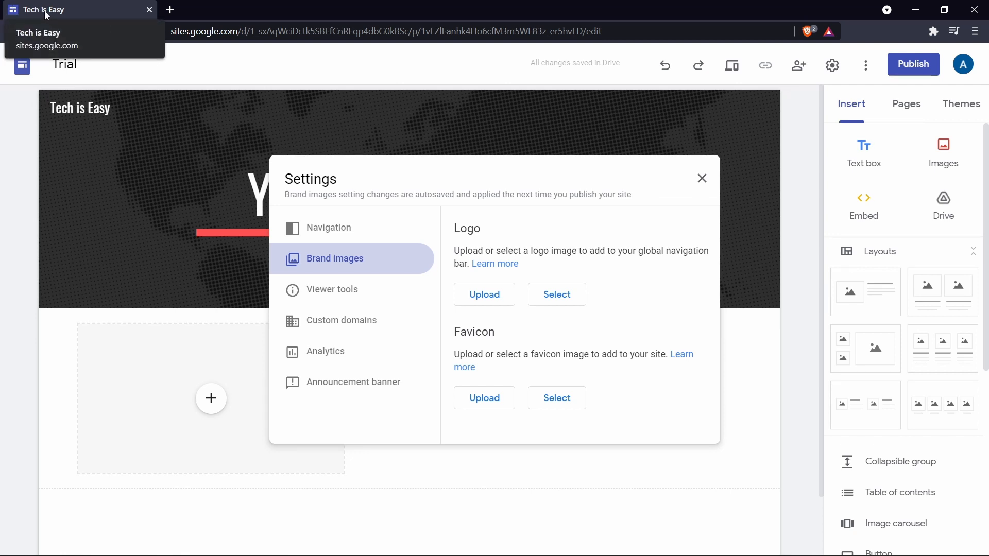
pyautogui.click(792, 440)
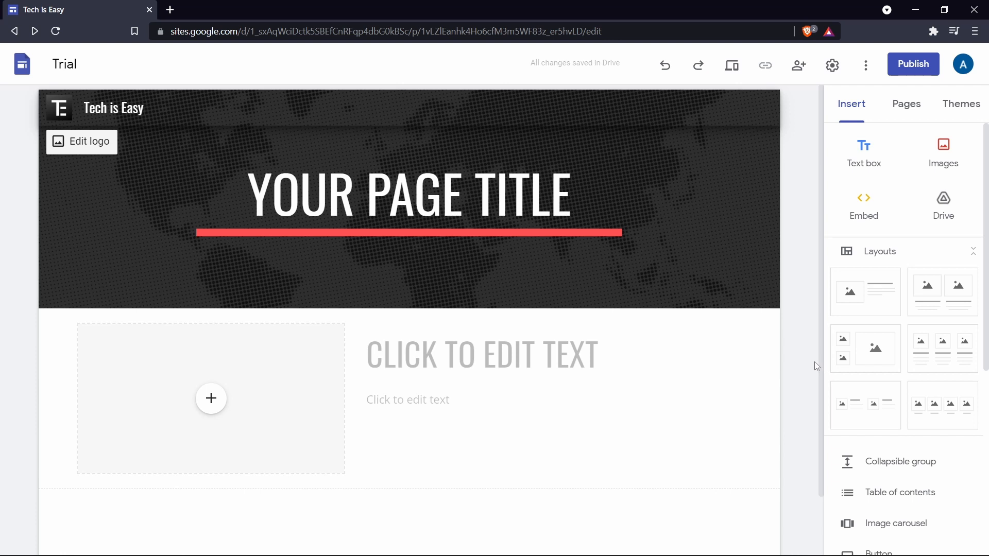
# Add two new pages to the site named About and Videos.
pyautogui.click(901, 108)
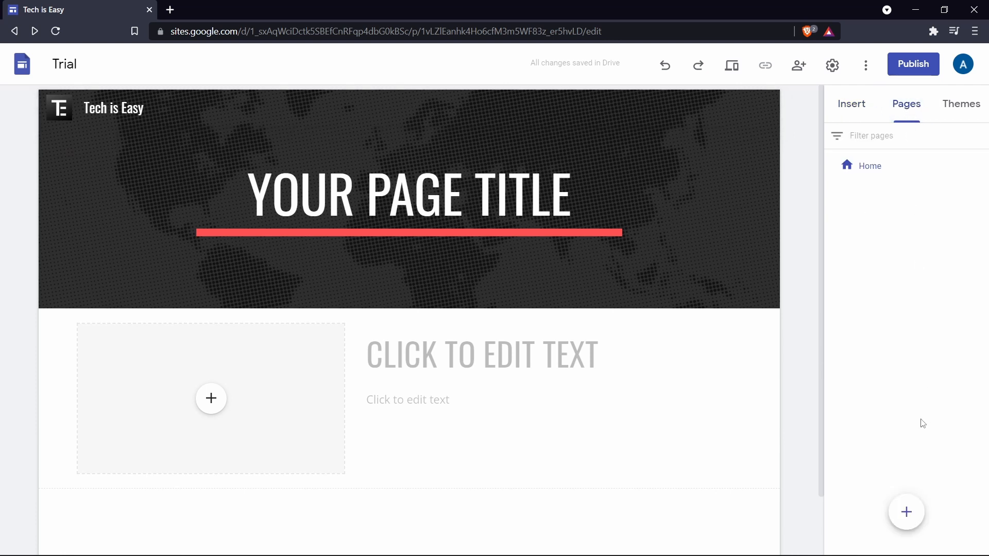
pyautogui.moveTo(907, 512)
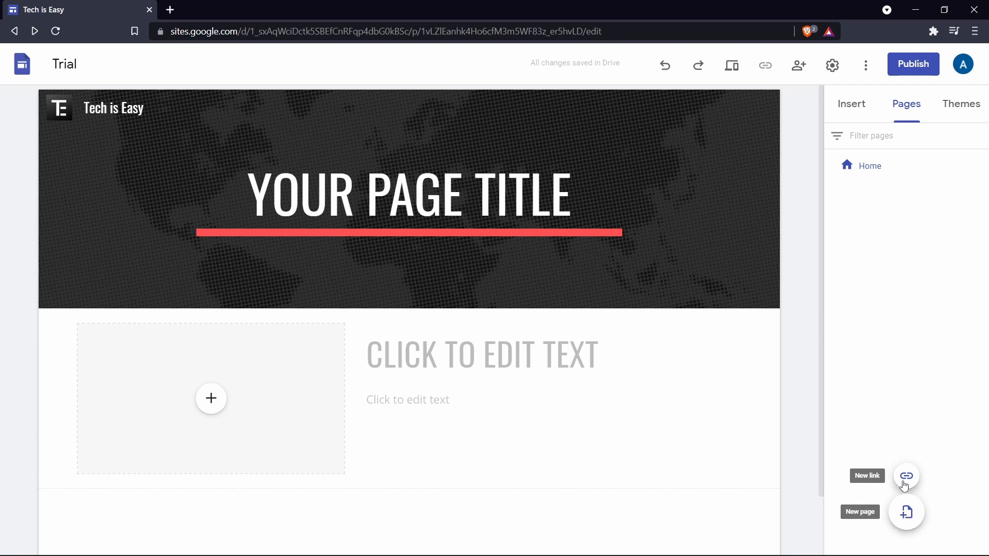
pyautogui.click(905, 520)
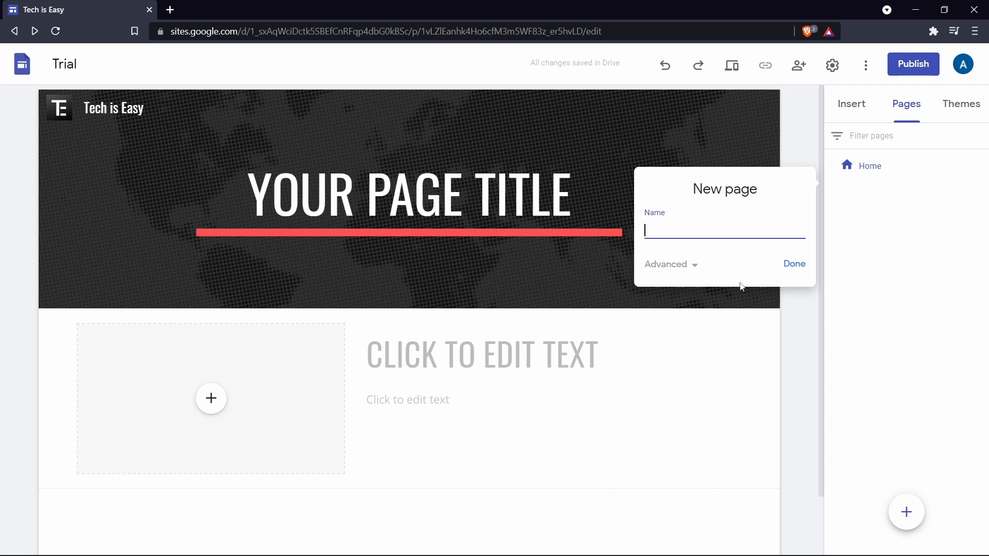
pyautogui.write('About')
pyautogui.press('Return')
pyautogui.click(906, 512)
pyautogui.write('Videos')
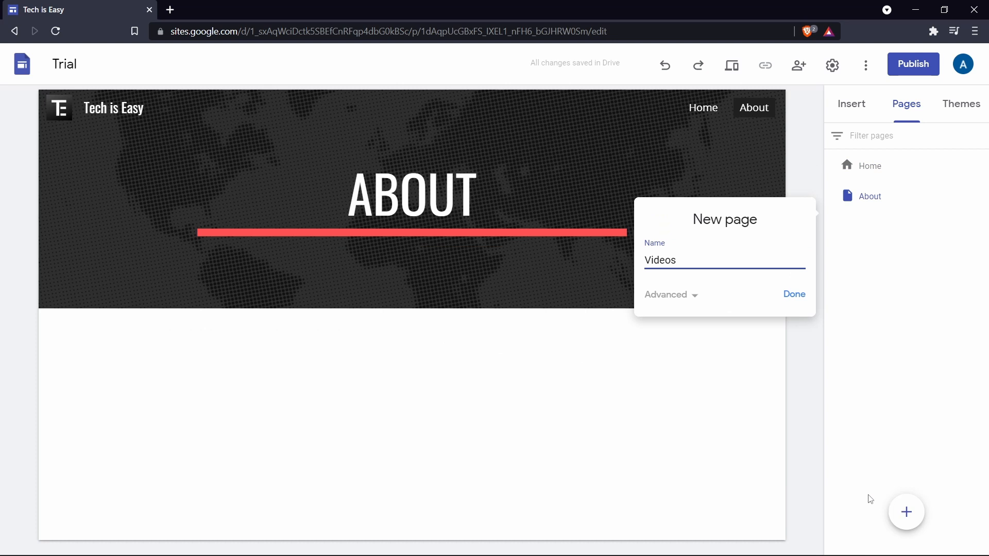
pyautogui.press('Return')
# Add two more pages to the site named Contact and Google Form.
pyautogui.click(906, 512)
pyautogui.write('Contact')
pyautogui.click(794, 325)
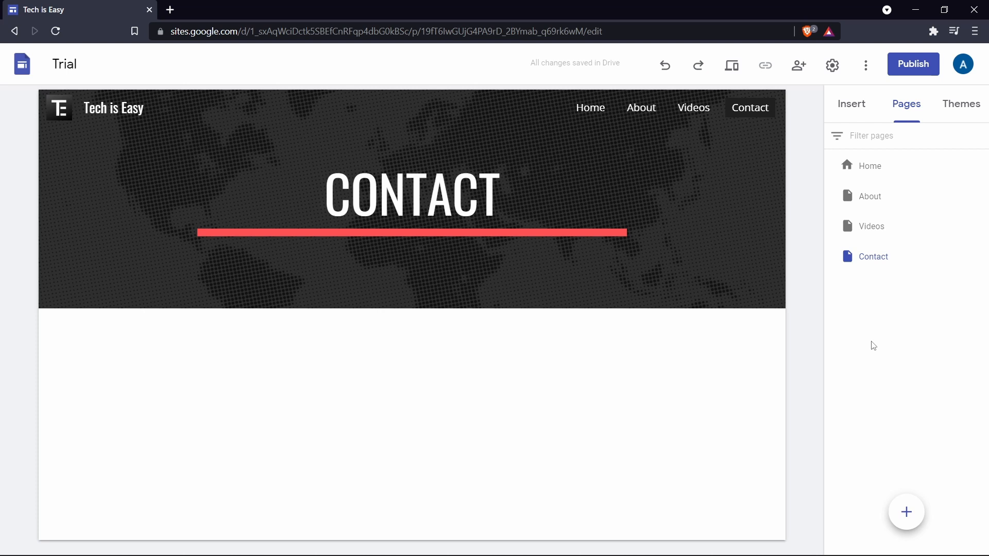
pyautogui.click(906, 512)
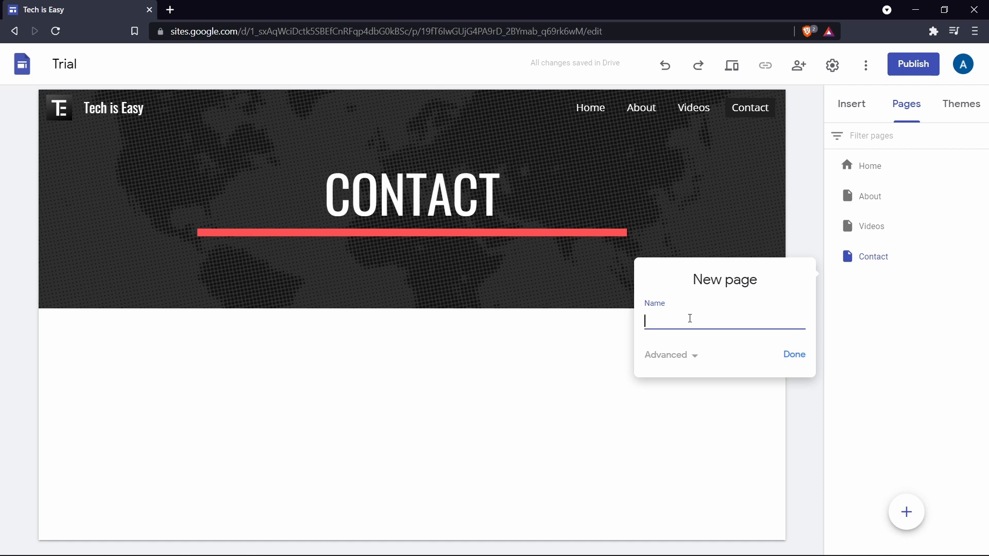
pyautogui.write('Google Form')
pyautogui.press('Return')
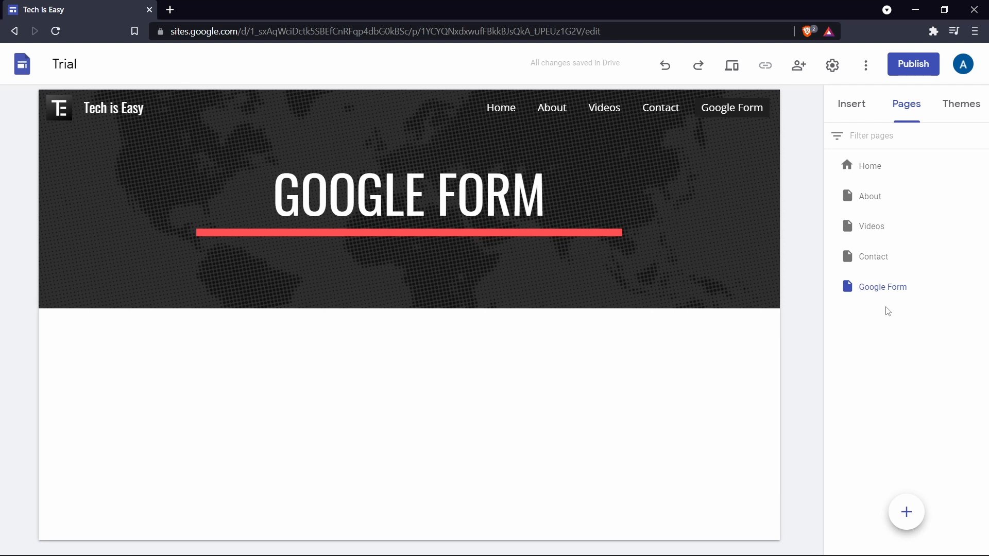
# Make the Google Form page a subpage of Videos and check the site's navigation menu.
pyautogui.moveTo(876, 291); pyautogui.dragTo(881, 227)
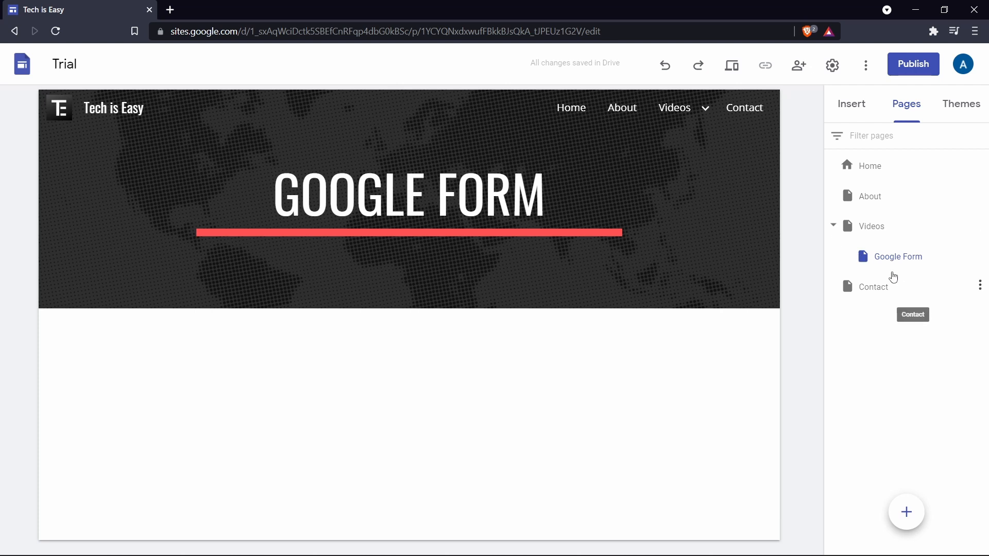
pyautogui.moveTo(658, 116)
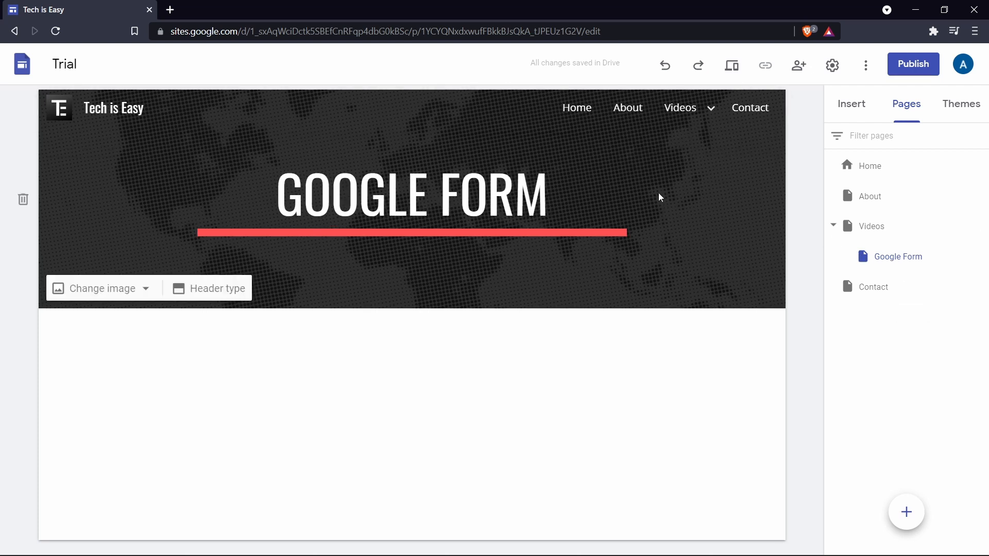
pyautogui.moveTo(702, 104)
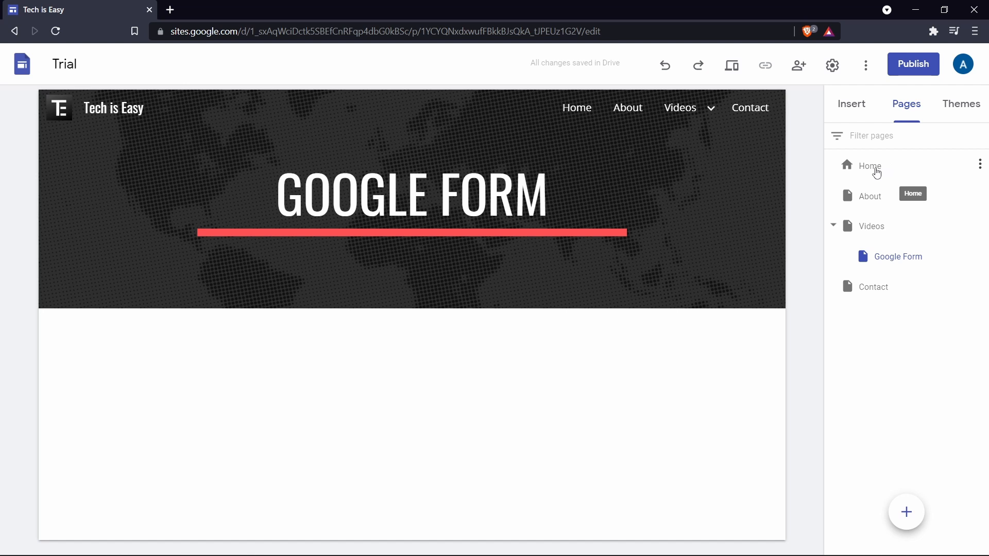
# Open the Home page for editing and replace its title text with Tech is Easy.
pyautogui.click(876, 172)
pyautogui.click(853, 115)
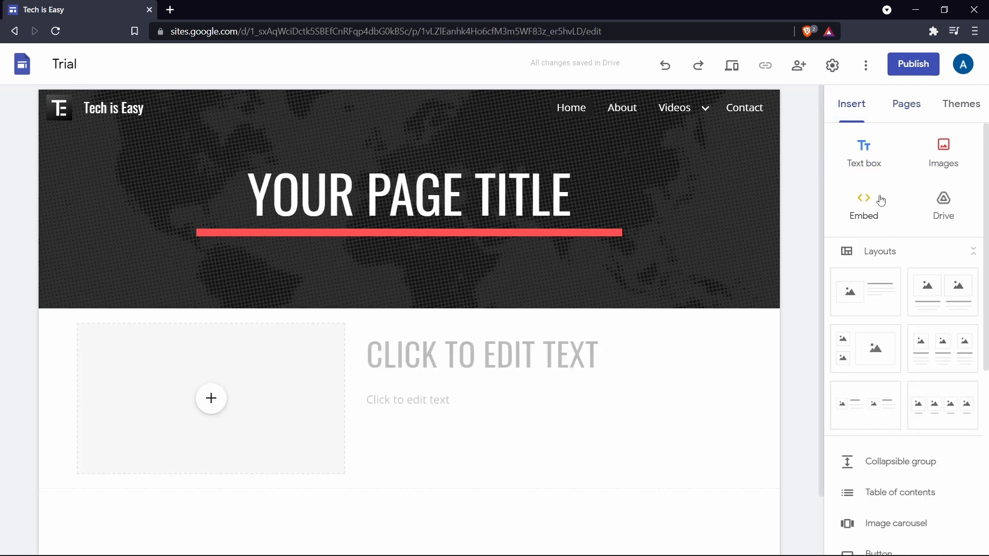
pyautogui.click(612, 226)
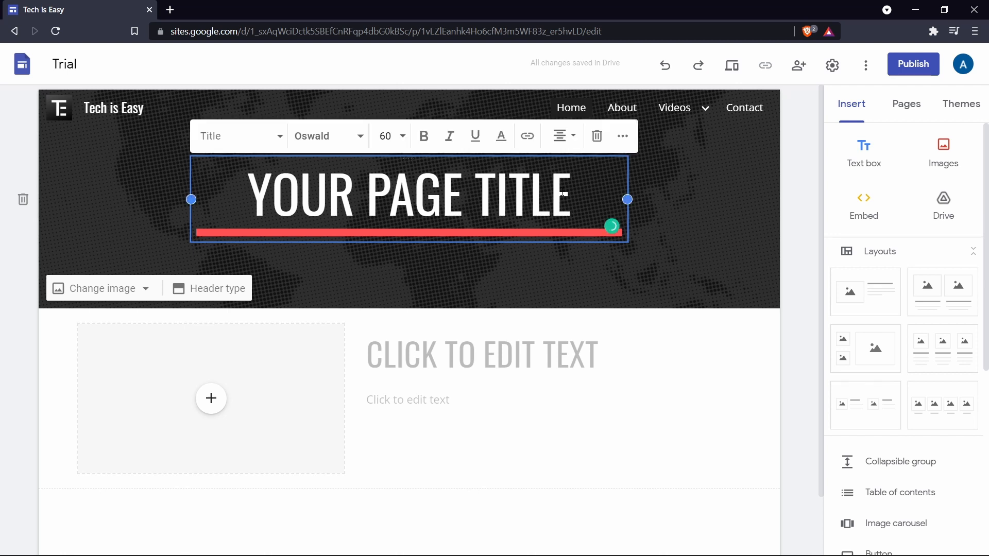
pyautogui.tripleClick(562, 193)
pyautogui.write('TECH IS EASY')
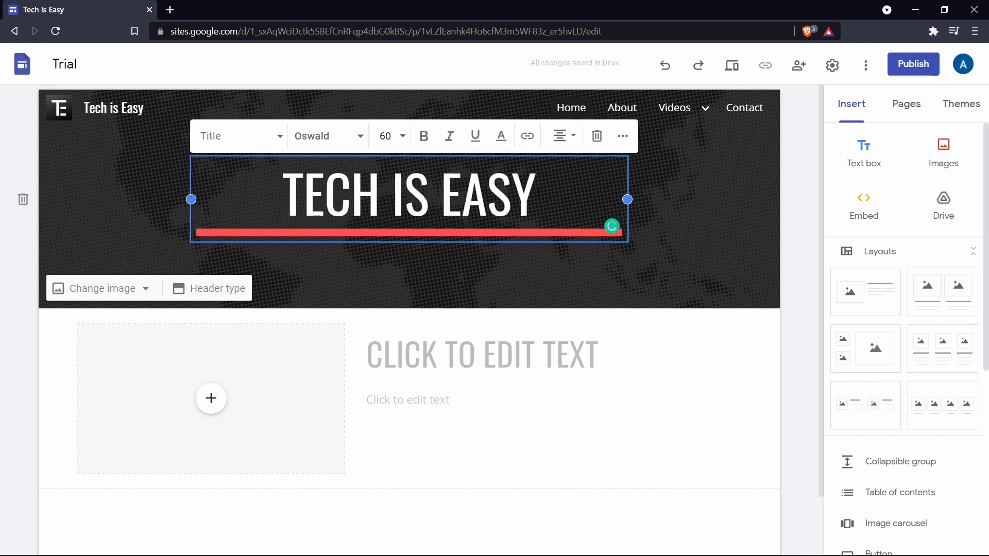
# Try the Normal text style on the Home page's title and return it to the Title style.
pyautogui.click(280, 141)
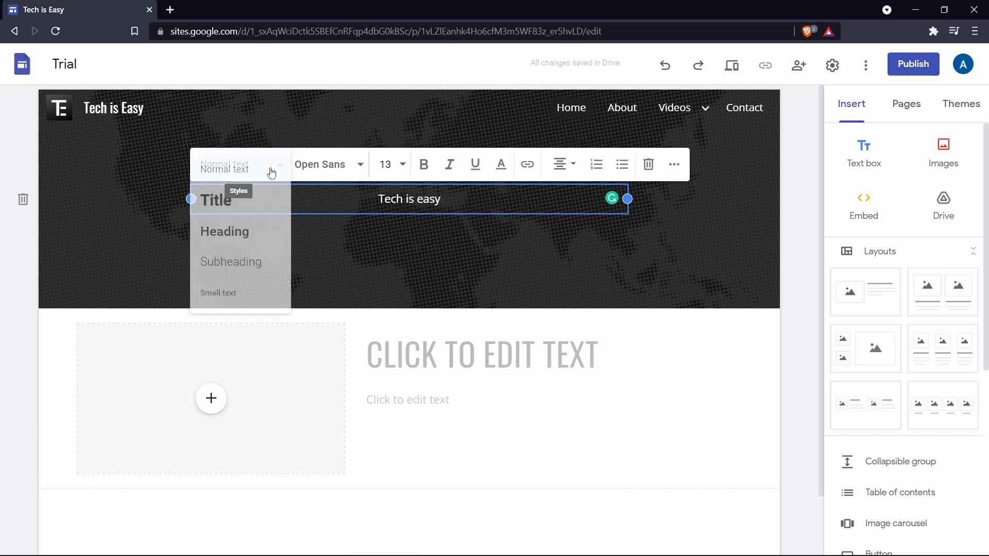
pyautogui.click(249, 201)
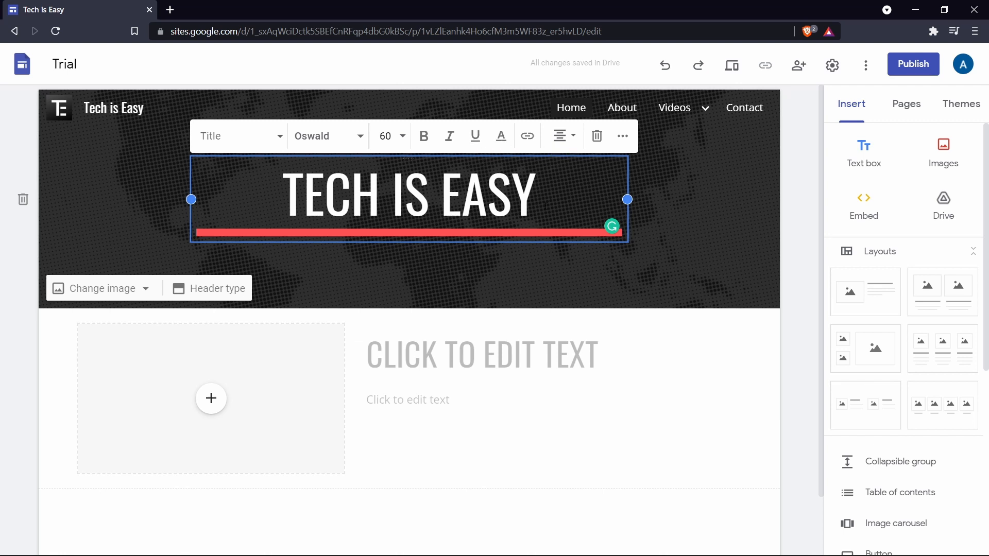
pyautogui.click(727, 278)
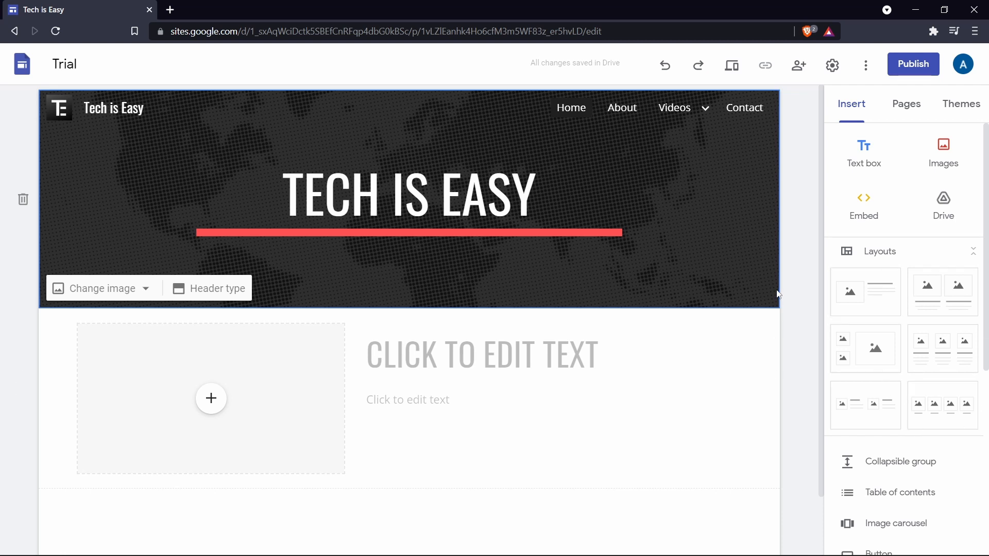
# Add the layout with three captioned image columns directly below the Home page header and delete the section with one image beside text.
pyautogui.click(941, 359)
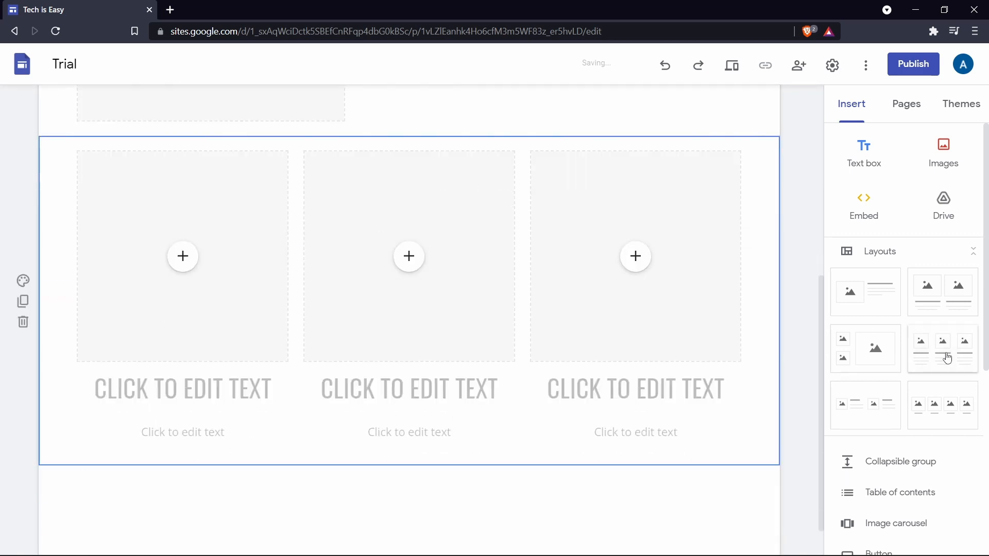
pyautogui.scroll(5, 58, 318)
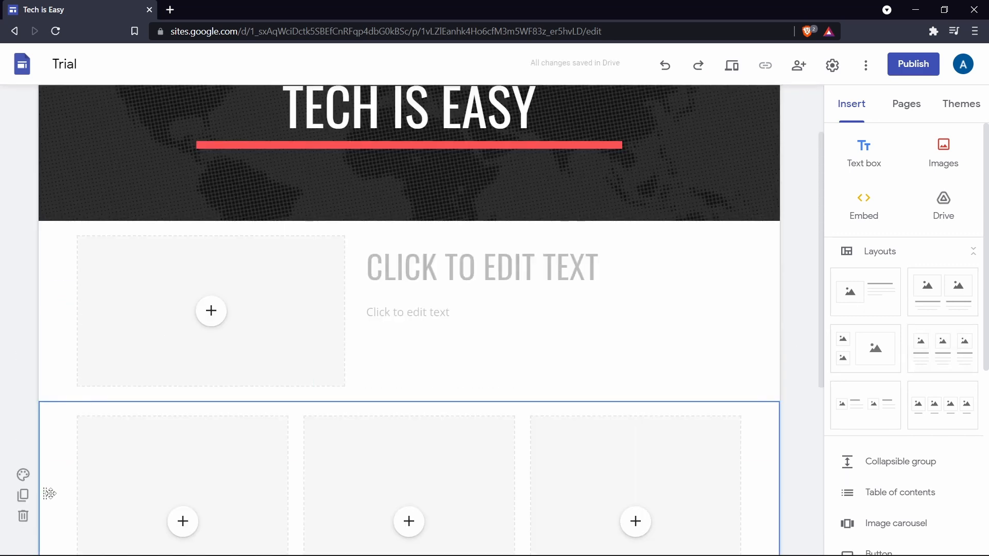
pyautogui.moveTo(49, 493); pyautogui.dragTo(45, 255)
pyautogui.scroll(-4, 57, 459)
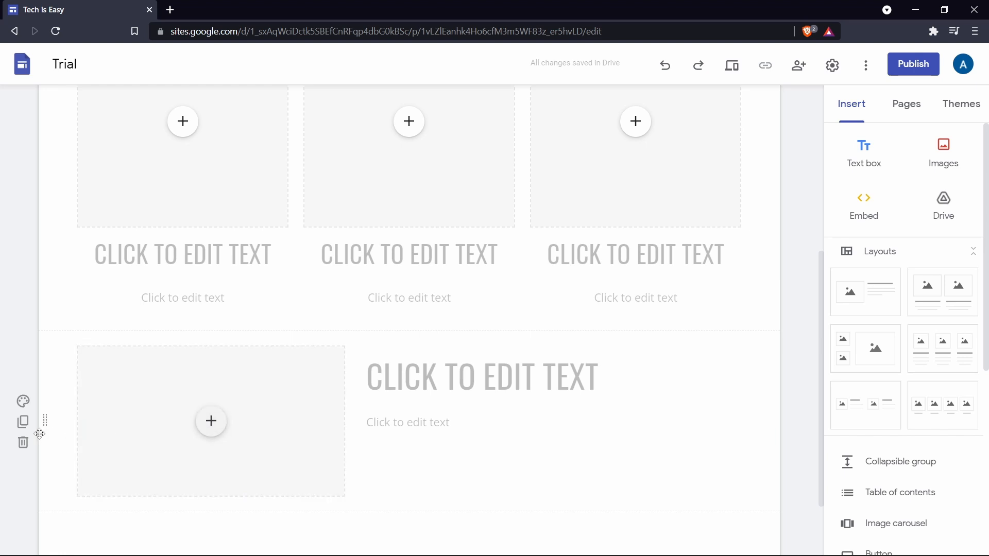
pyautogui.click(23, 442)
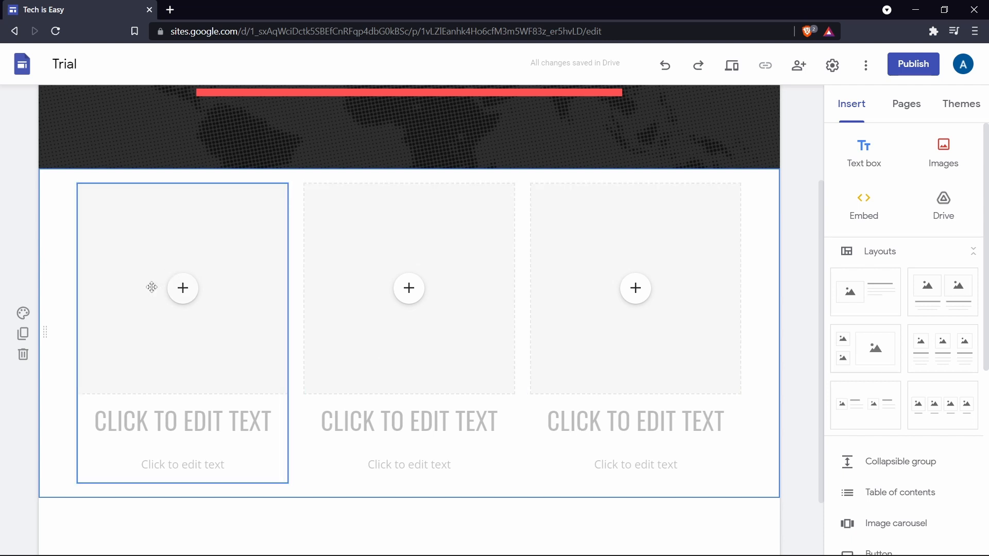
# Look at the content options offered for the first column's image placeholder without choosing any.
pyautogui.scroll(-1, 176, 241)
pyautogui.click(175, 241)
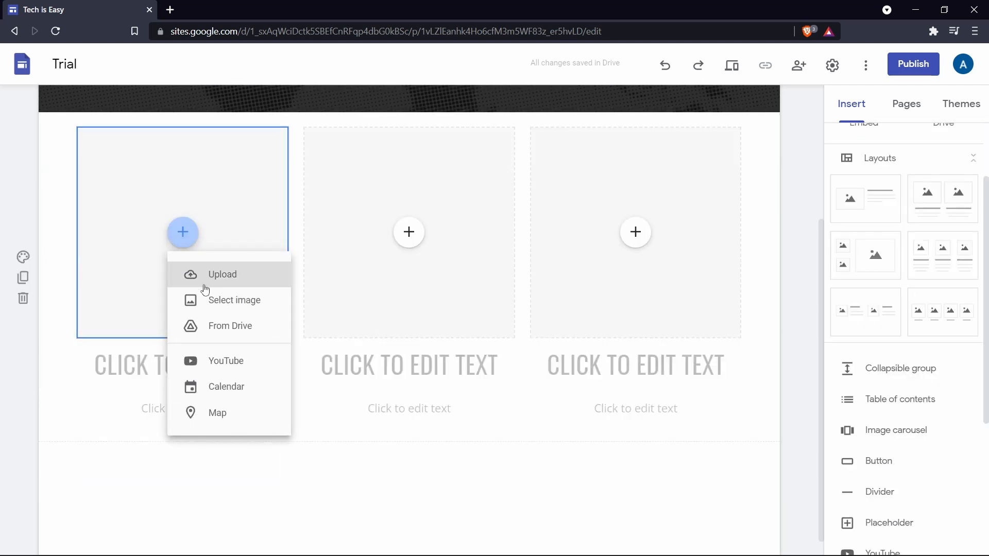
pyautogui.click(417, 464)
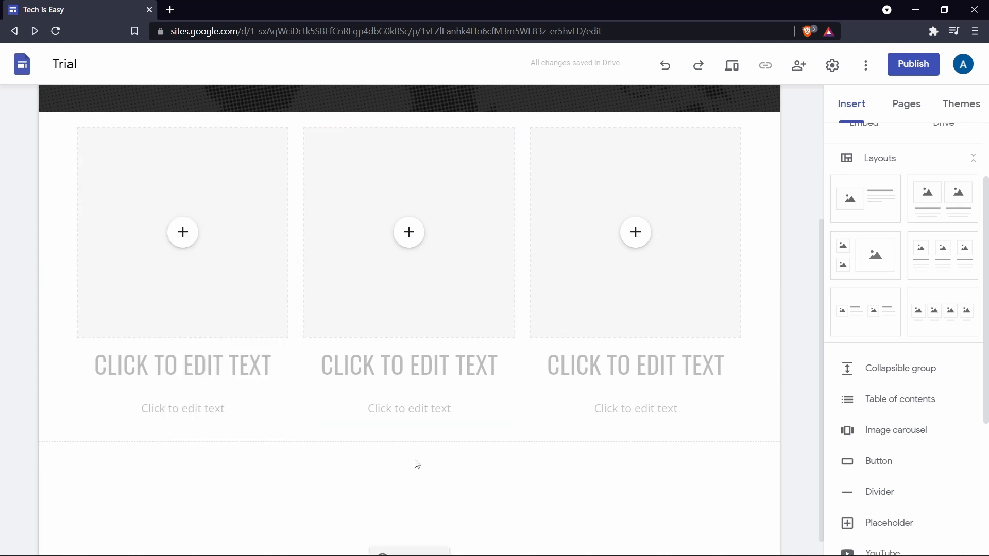
# Insert a collapsible group below the three columns with the heading Google Form and try pasting text into its body.
pyautogui.scroll(-1, 417, 464)
pyautogui.scroll(-4, 883, 182)
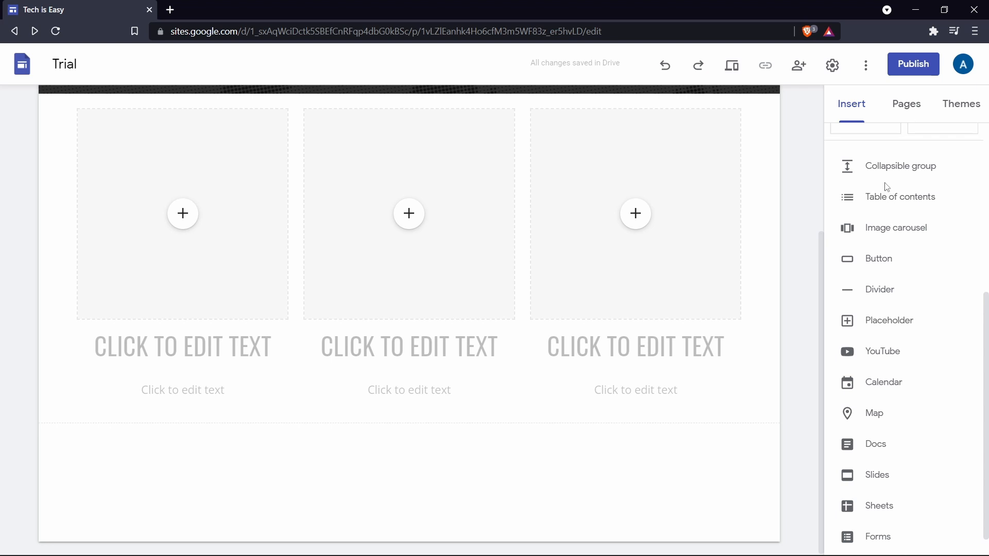
pyautogui.click(900, 177)
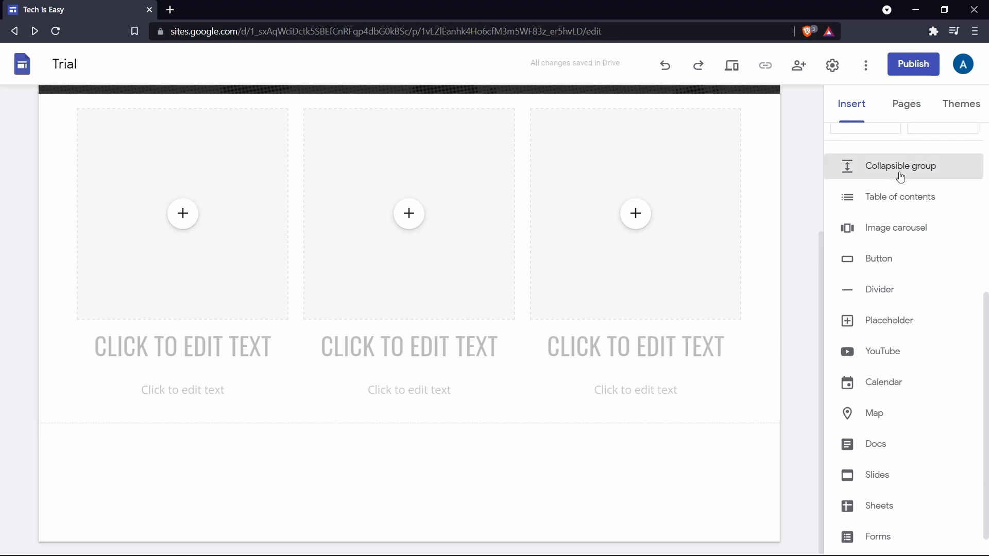
pyautogui.click(284, 337)
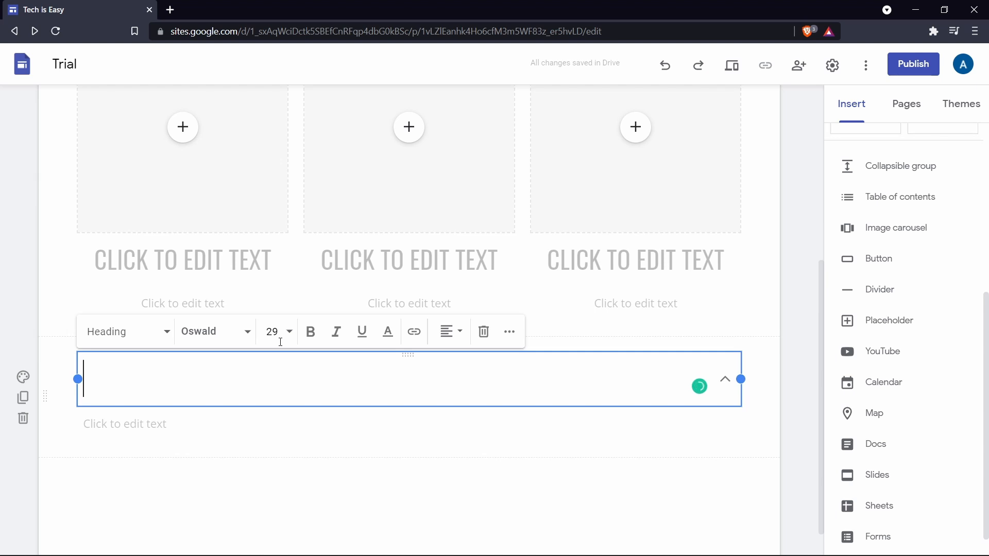
pyautogui.write('GOOGLE FORM')
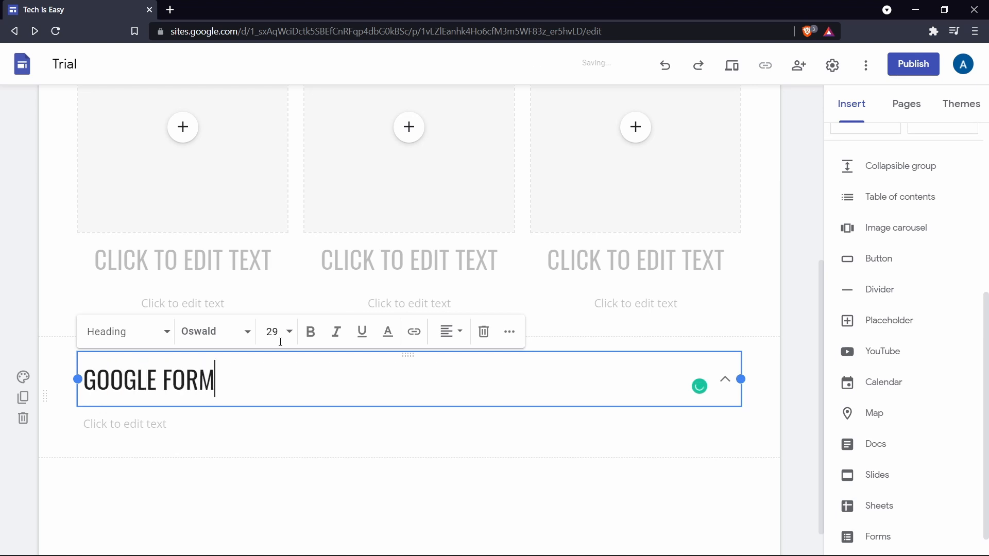
pyautogui.click(179, 418)
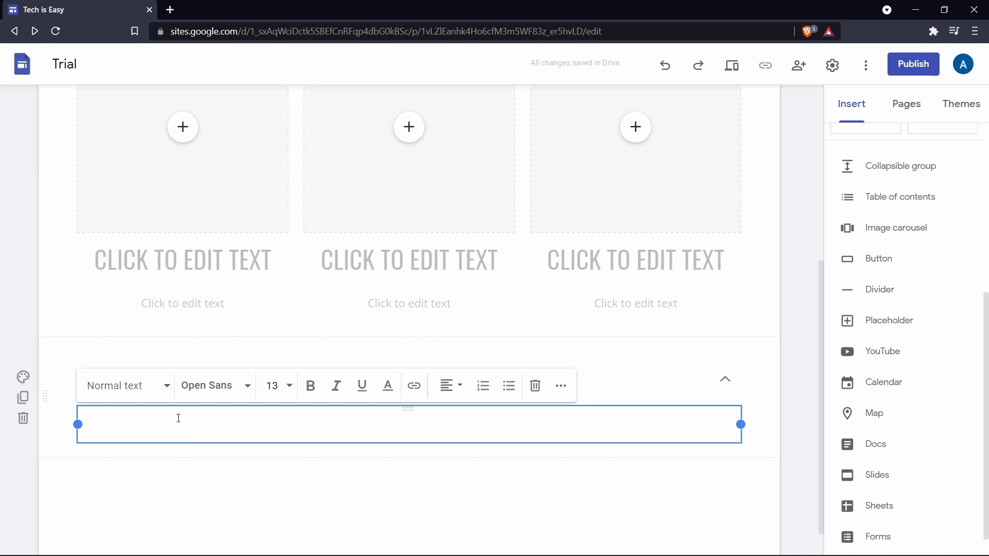
pyautogui.write('*on the homepage')
pyautogui.hotkey('ctrl', 'z')
pyautogui.click(47, 335)
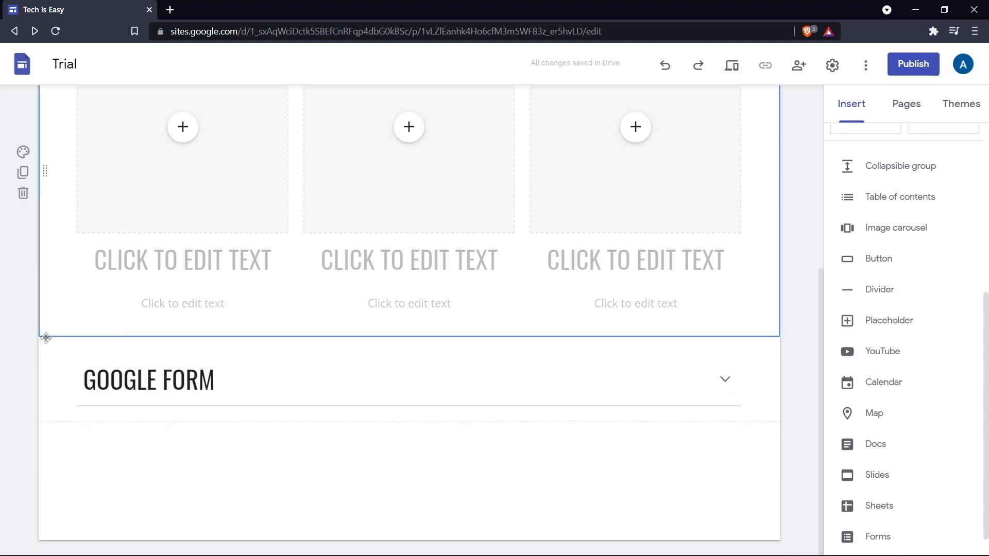
# Preview the site and examine the Videos submenu and the collapsible Google Form section.
pyautogui.click(732, 67)
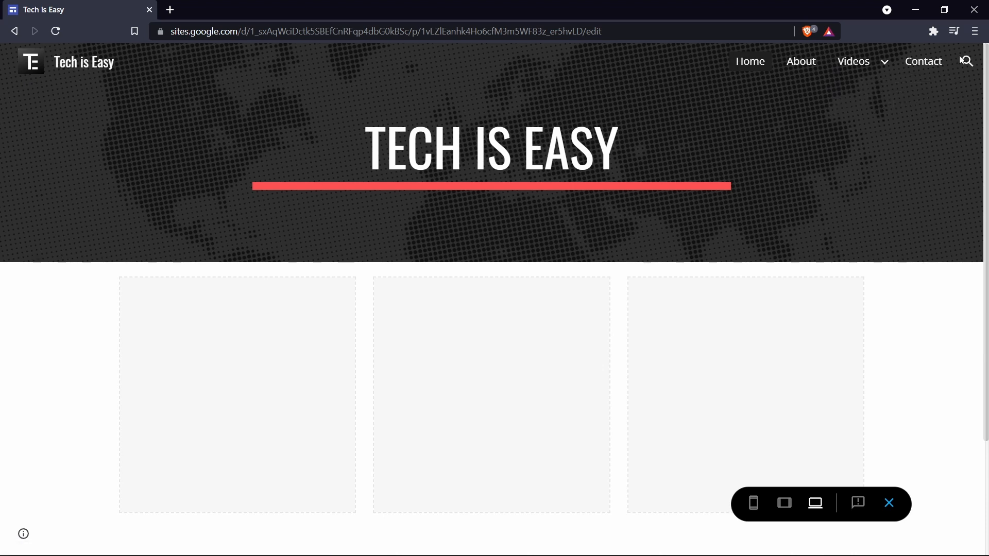
pyautogui.moveTo(881, 63)
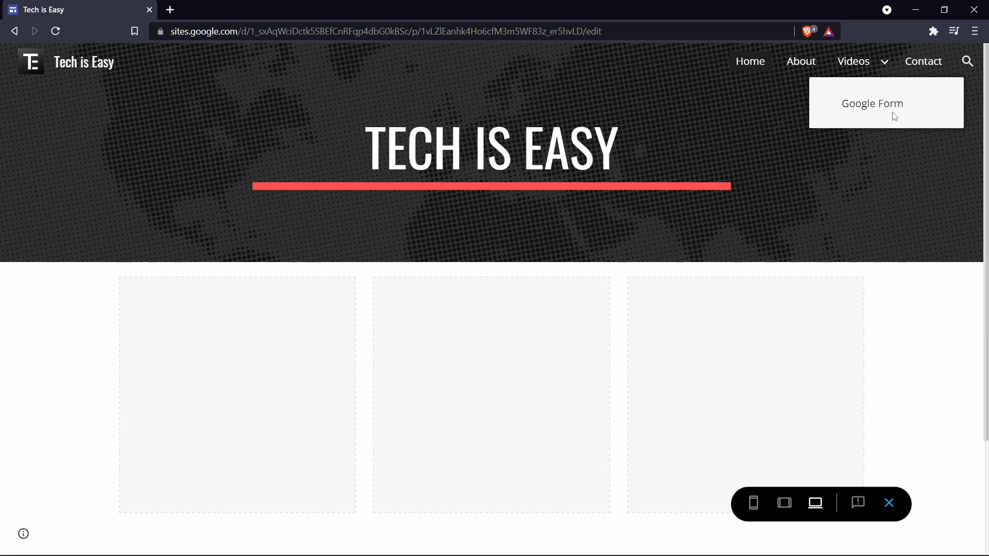
pyautogui.scroll(-3, 805, 196)
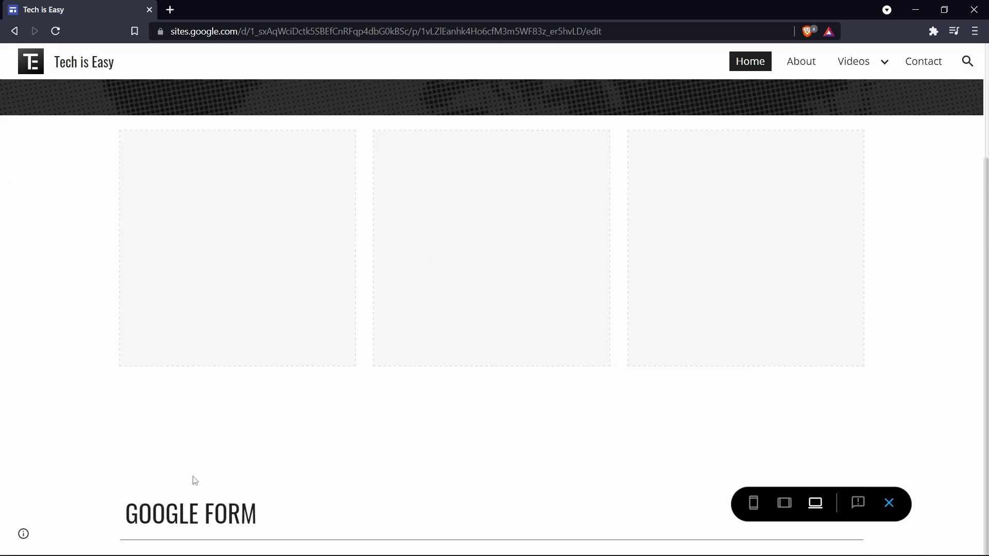
pyautogui.click(232, 515)
pyautogui.scroll(-1, 232, 515)
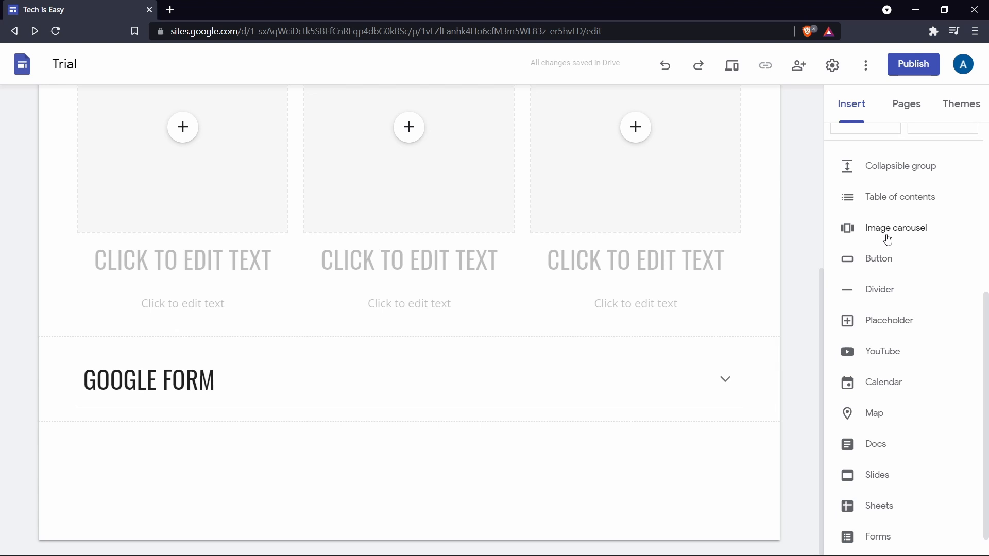
# Insert an image carousel with two images, starting with the TE logo, below the Google Form group.
pyautogui.click(888, 240)
pyautogui.click(377, 234)
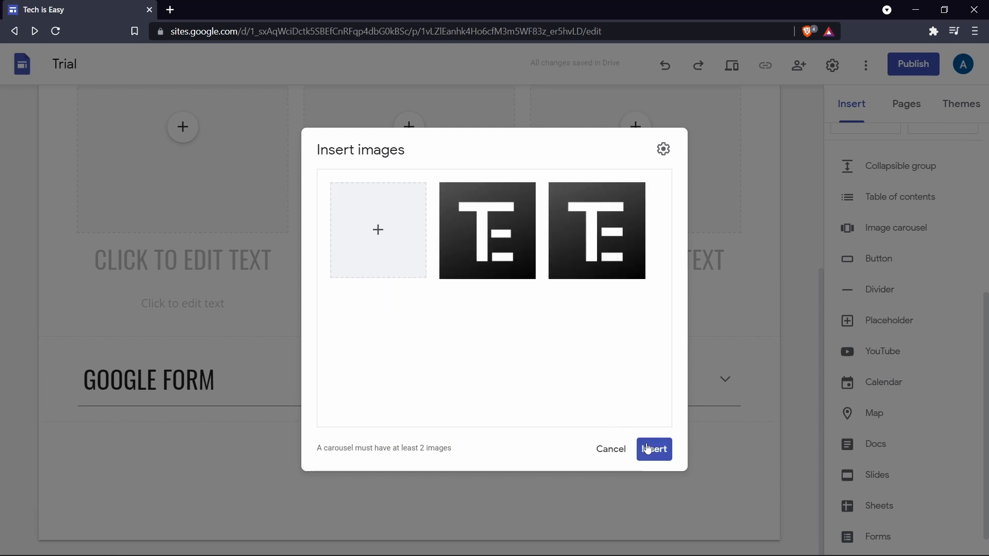
pyautogui.click(647, 445)
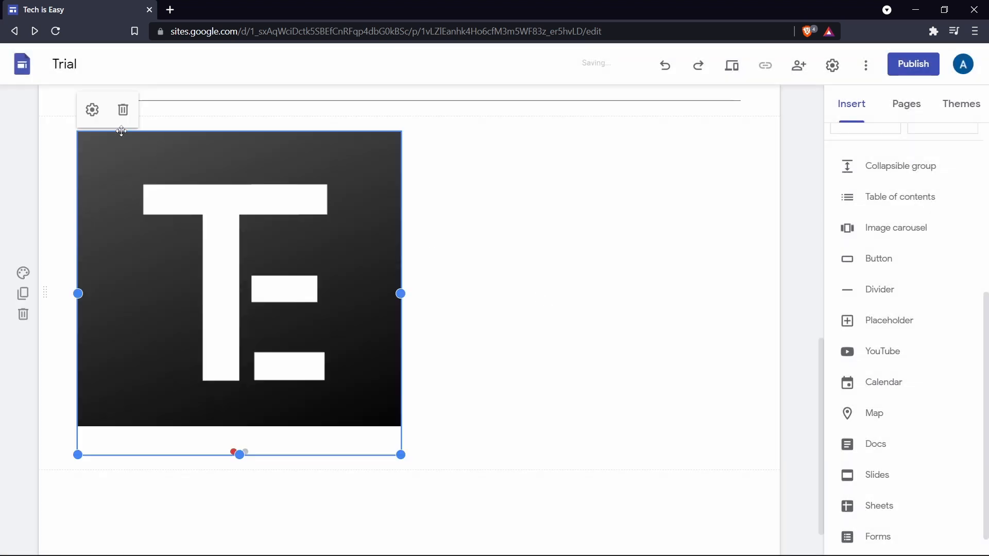
# Turn on Auto start for the image carousel with the Medium transition speed and apply the update.
pyautogui.click(92, 116)
pyautogui.click(664, 151)
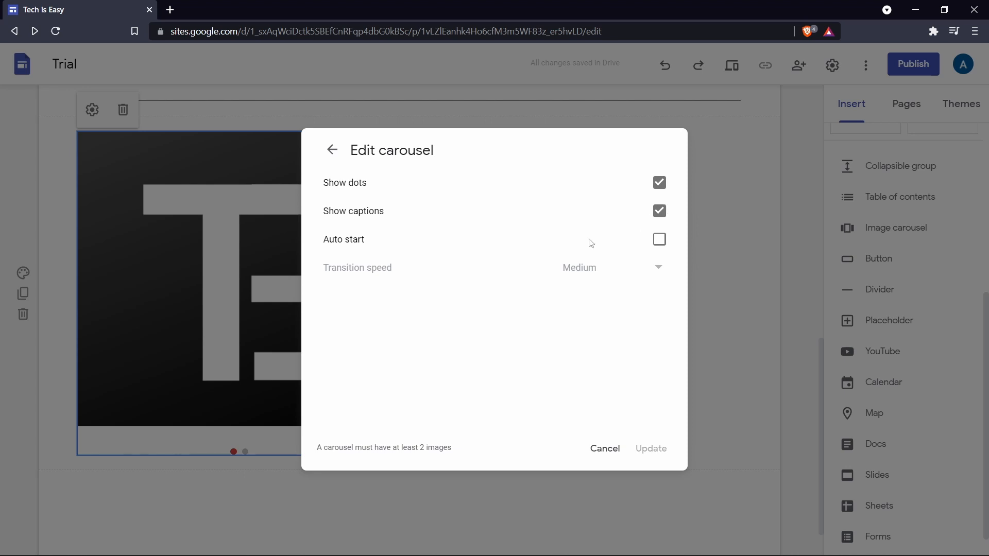
pyautogui.click(660, 241)
pyautogui.click(617, 281)
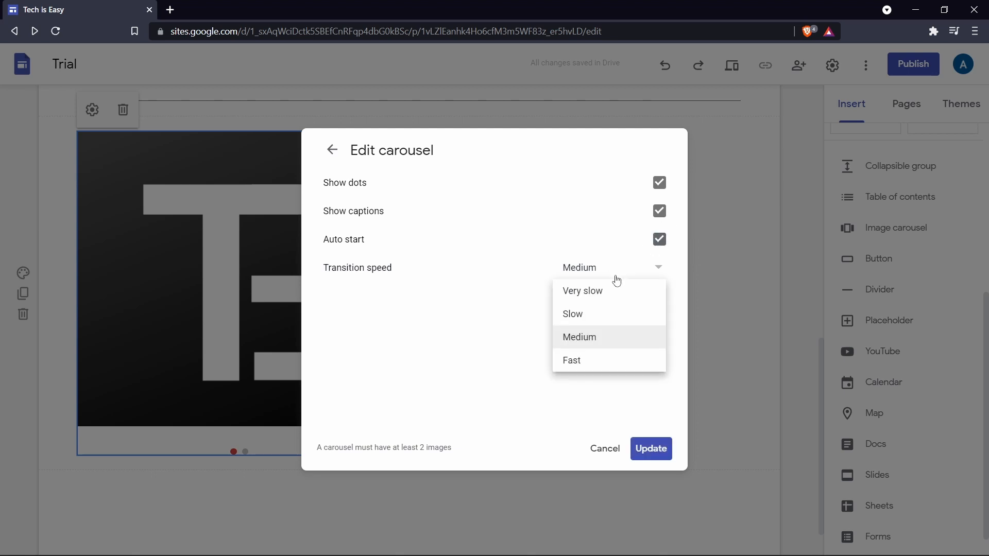
pyautogui.click(577, 336)
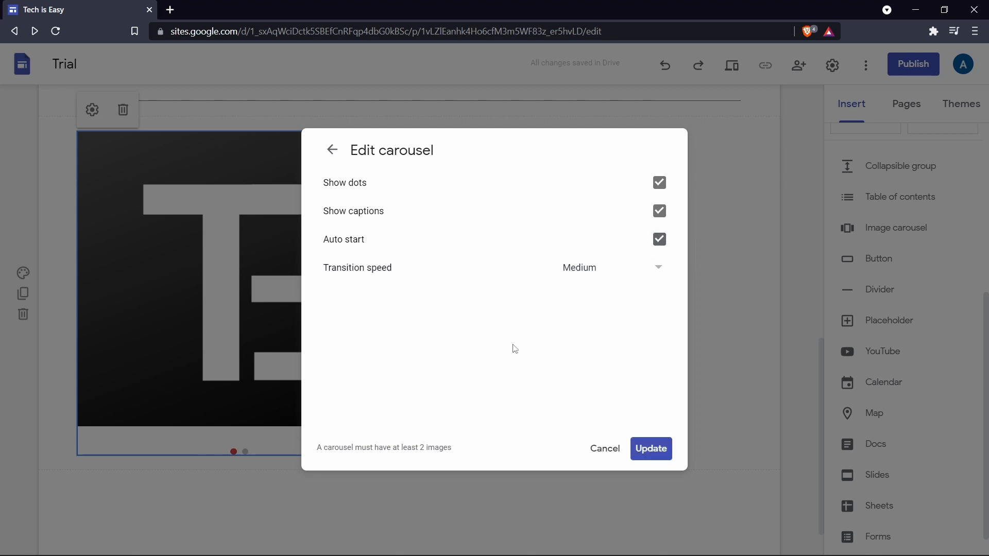
pyautogui.click(644, 444)
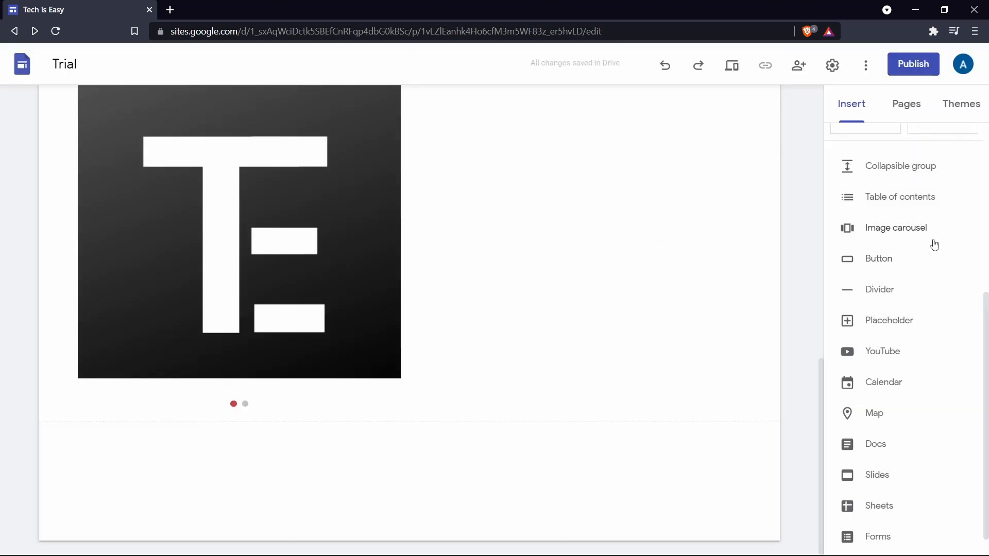
# Insert a button named "Want to contact me?" linked to the Contact page, and widen it to fit its full label.
pyautogui.click(880, 263)
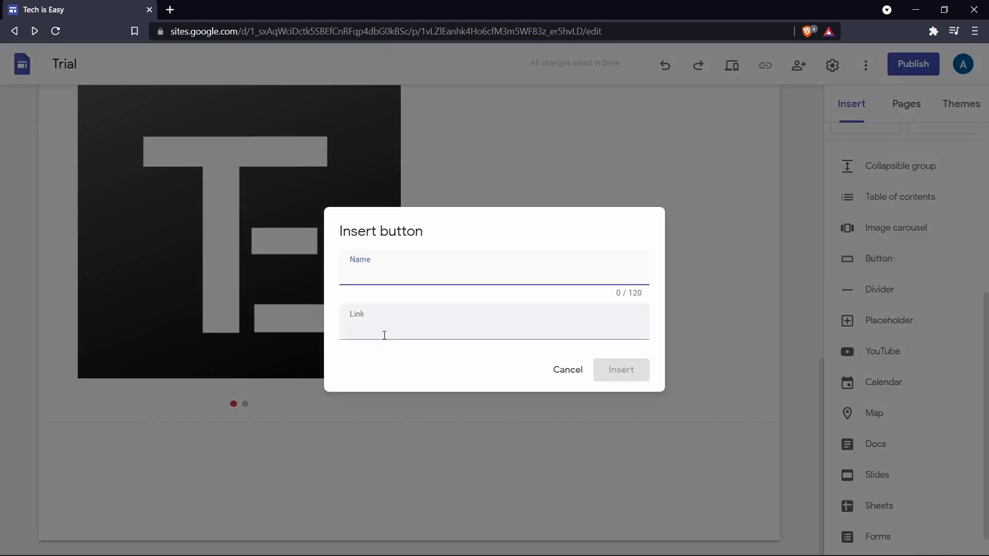
pyautogui.write('Want to contact me?')
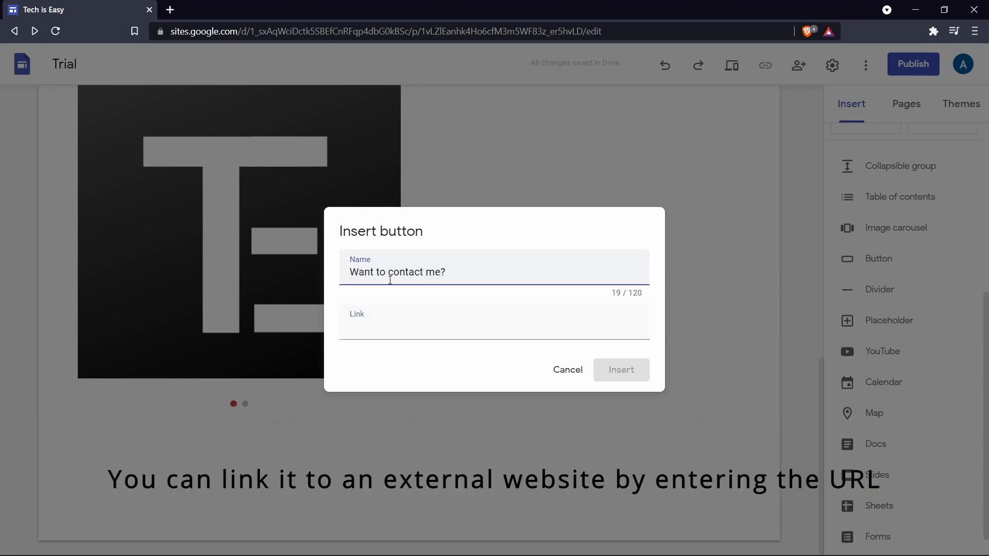
pyautogui.click(382, 322)
pyautogui.click(388, 439)
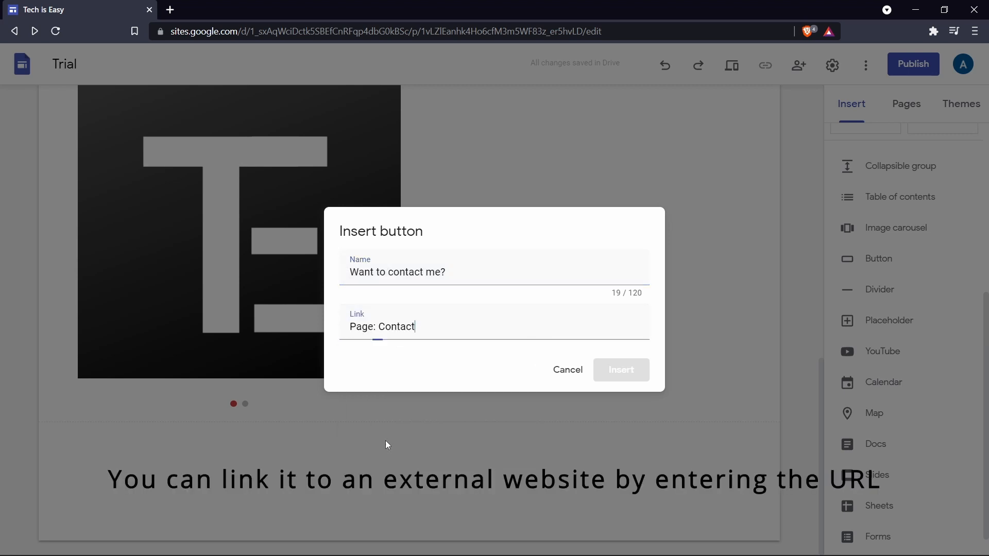
pyautogui.click(617, 381)
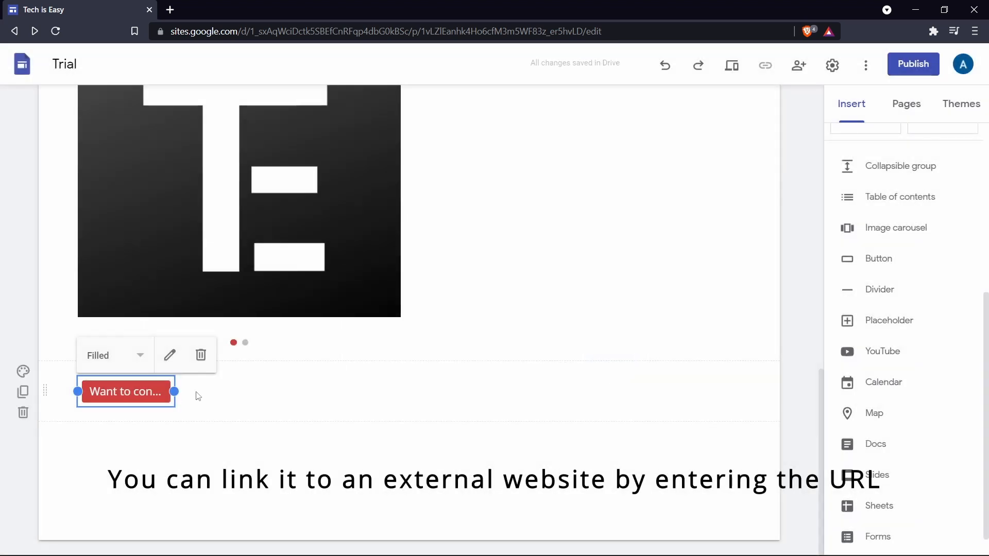
pyautogui.moveTo(273, 401); pyautogui.dragTo(273, 398)
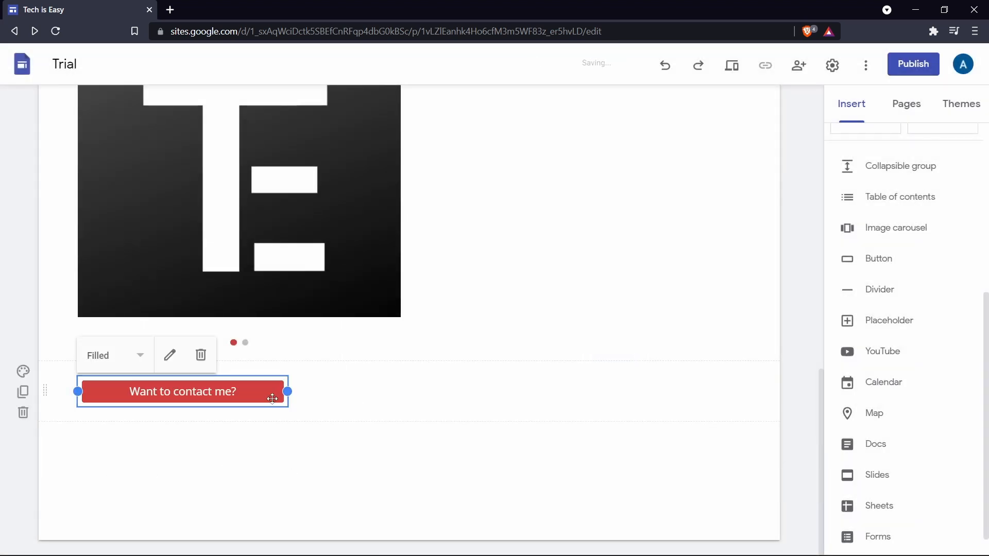
pyautogui.click(281, 447)
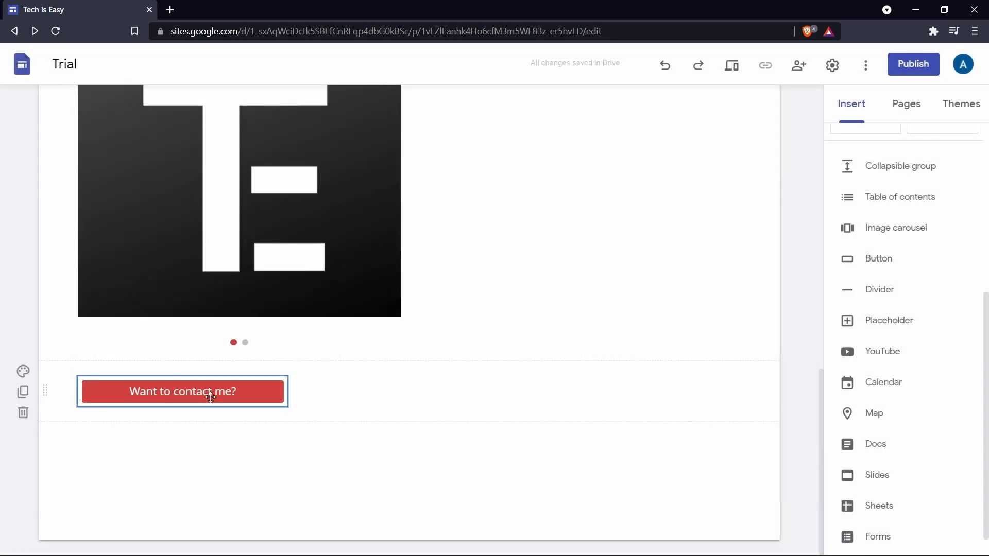
# Preview the site and follow the "Want to contact me?" button to test its link to the Contact page.
pyautogui.click(732, 65)
pyautogui.click(303, 530)
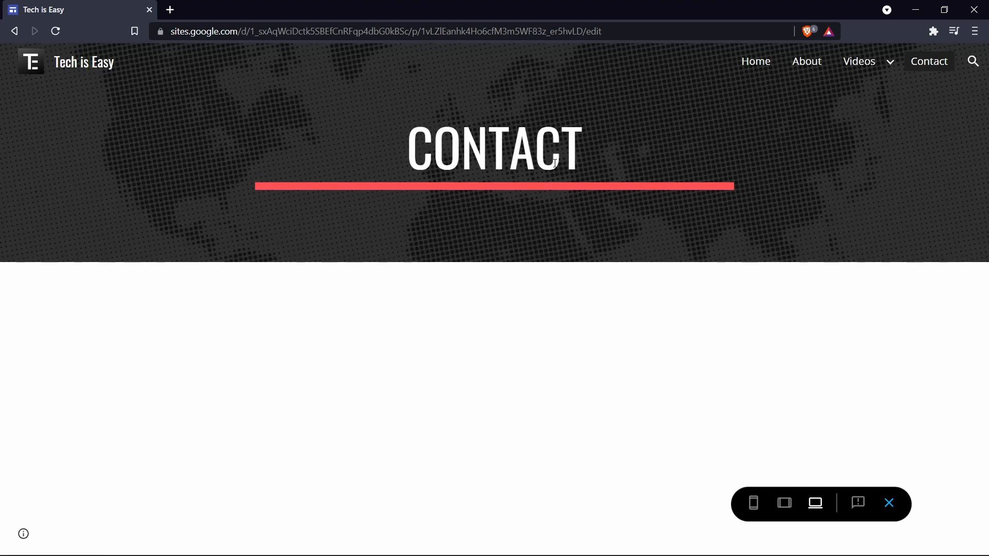
# Exit the preview and insert a divider directly below the Home page header.
pyautogui.press('Escape')
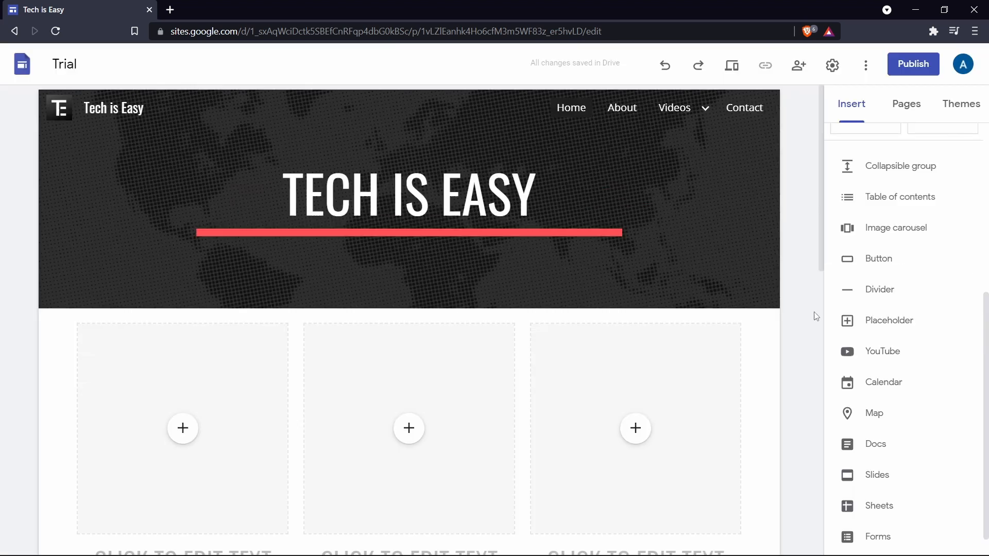
pyautogui.click(884, 296)
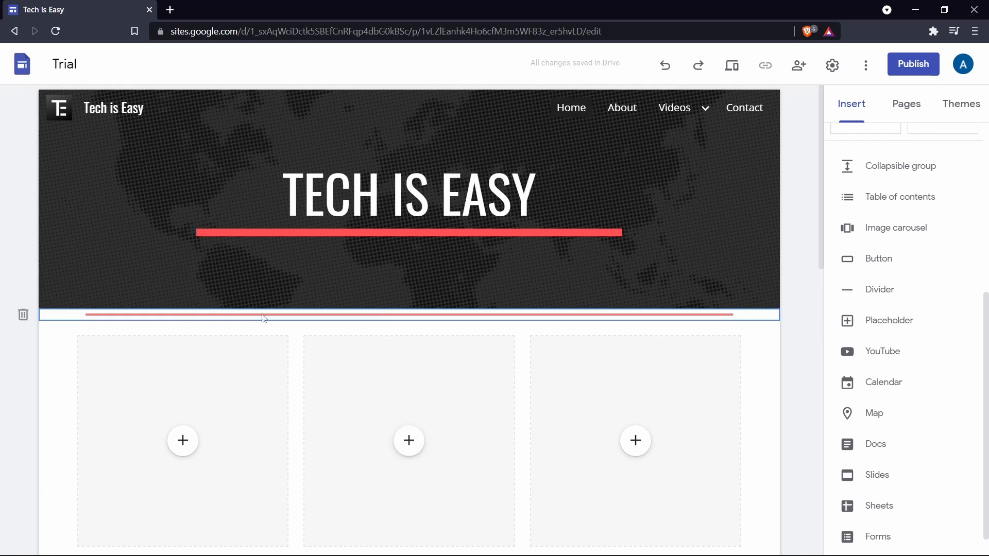
pyautogui.scroll(-4, 441, 315)
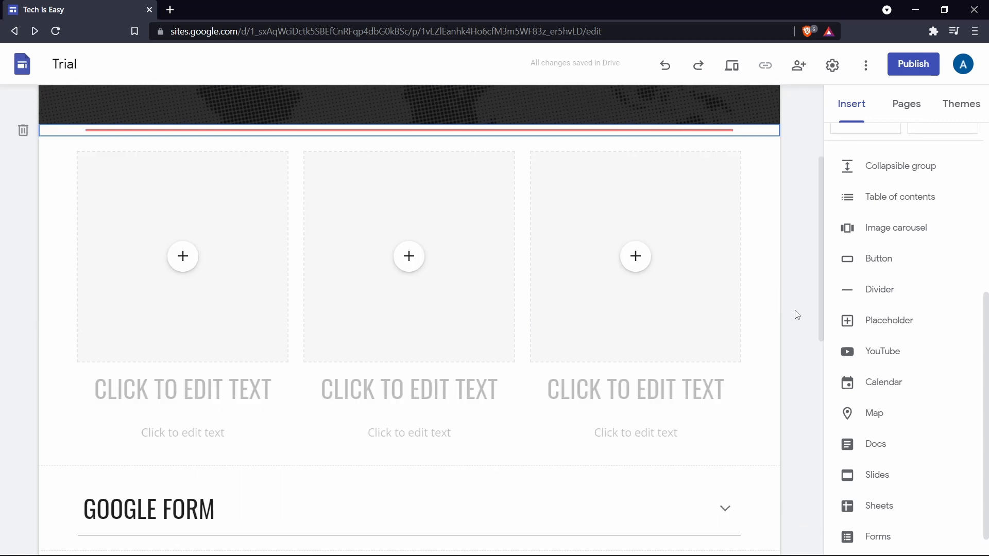
# Insert a placeholder below the divider and fill it with the TE logo image.
pyautogui.click(870, 326)
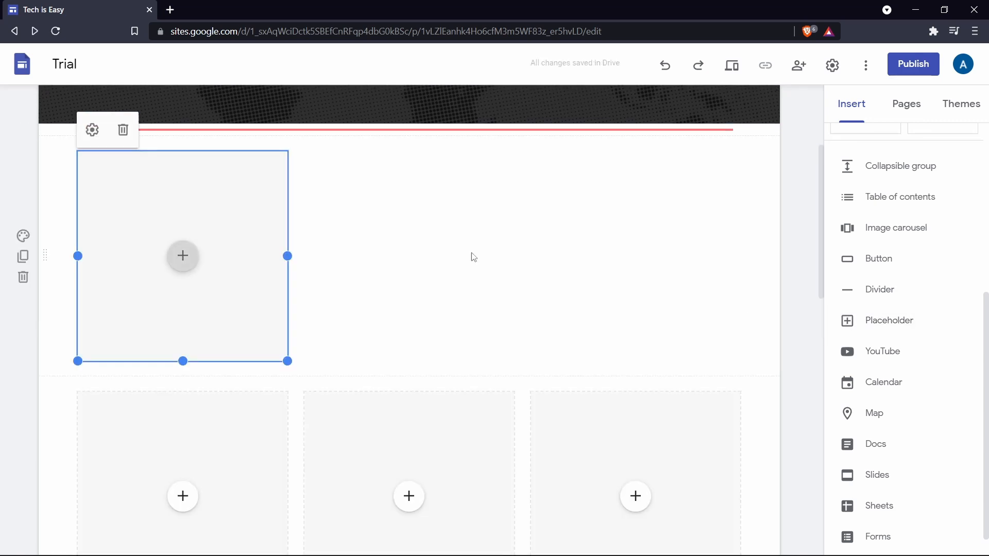
pyautogui.click(182, 263)
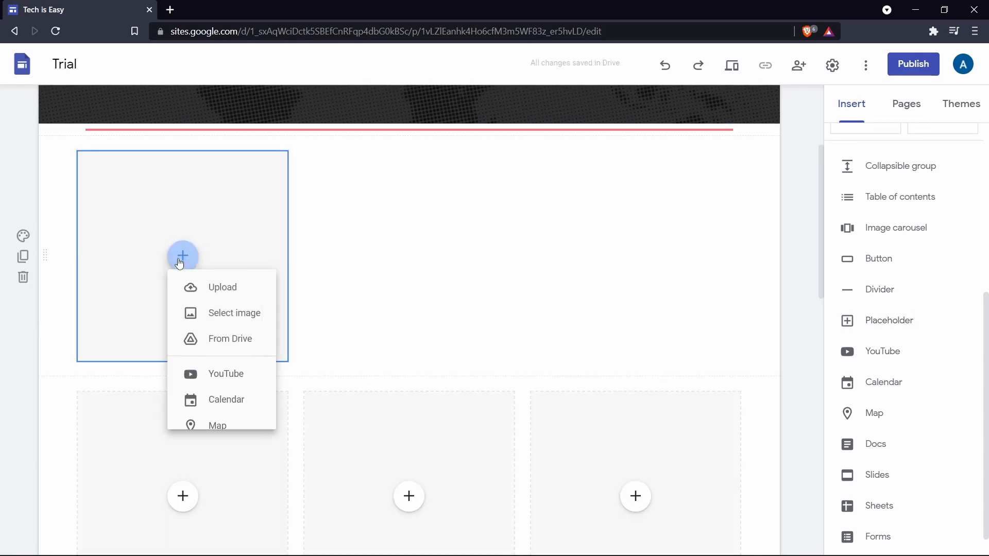
pyautogui.click(210, 324)
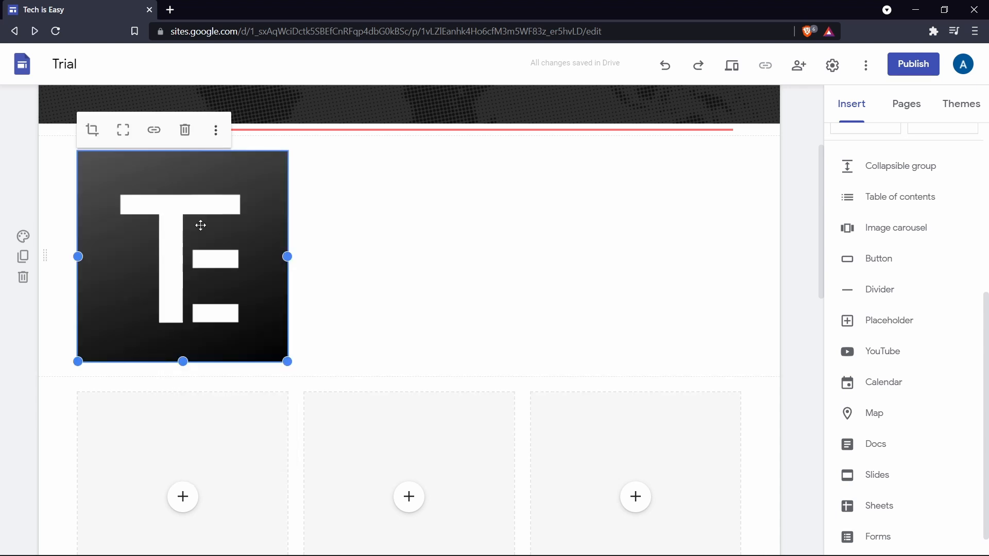
# Link the new logo image to the About page and shrink it to a small square beside the image carousel.
pyautogui.click(154, 130)
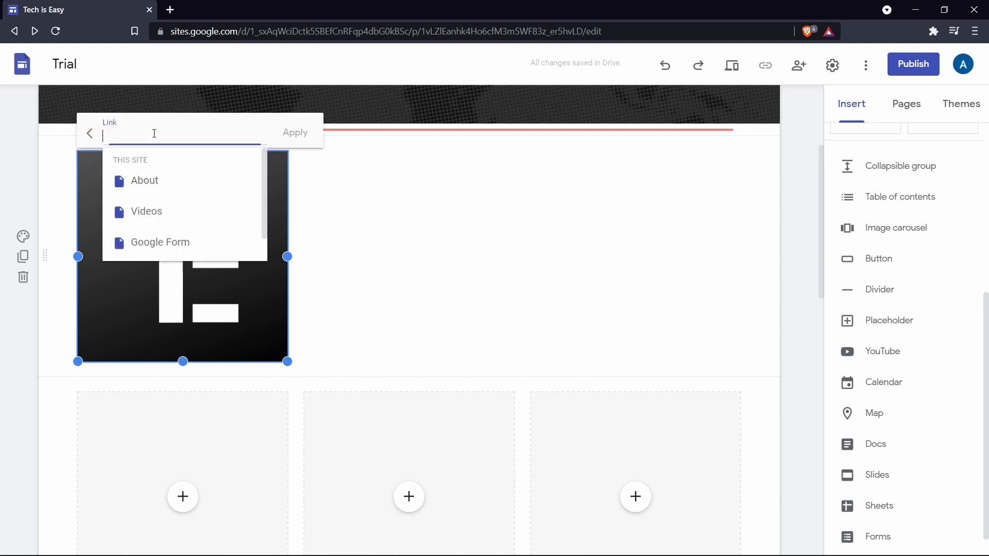
pyautogui.click(147, 180)
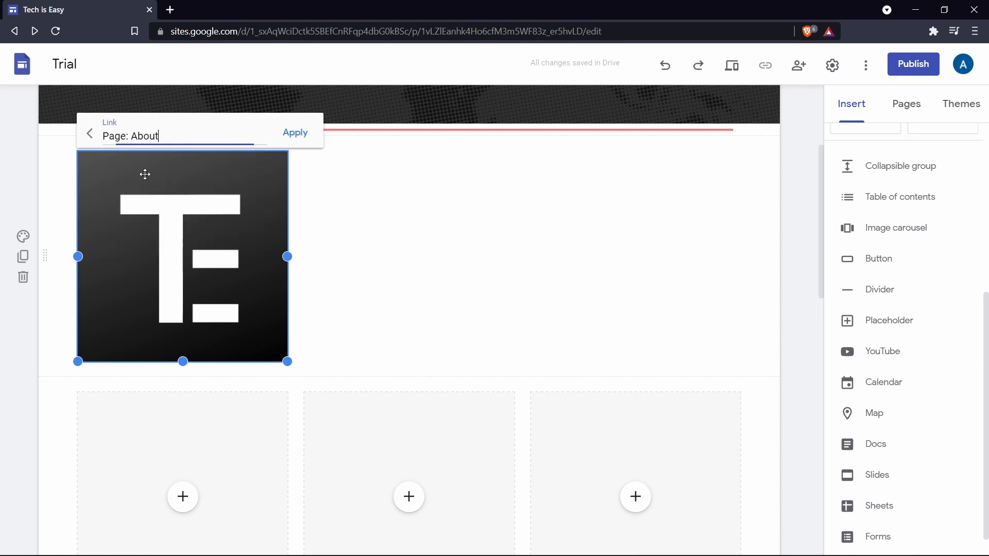
pyautogui.click(291, 133)
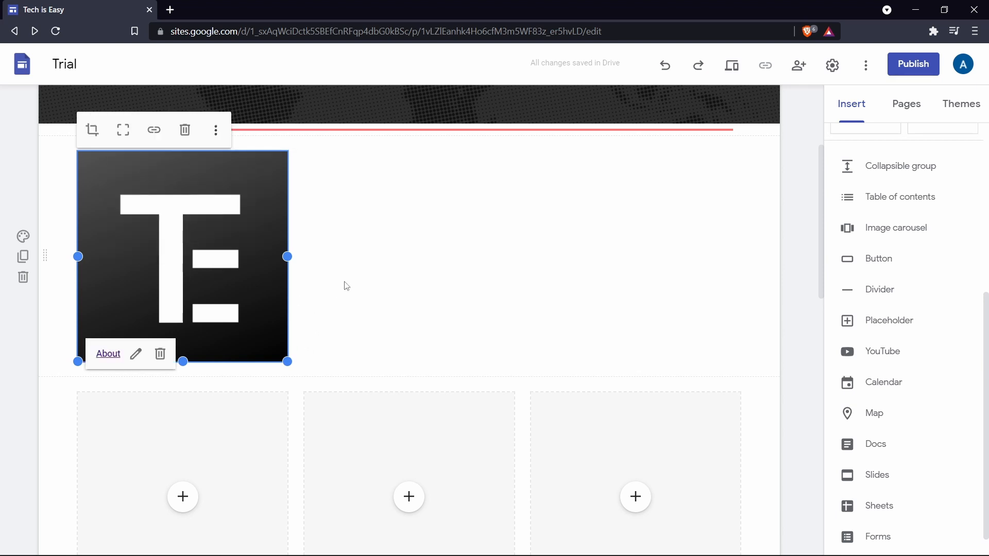
pyautogui.moveTo(288, 362); pyautogui.dragTo(126, 194)
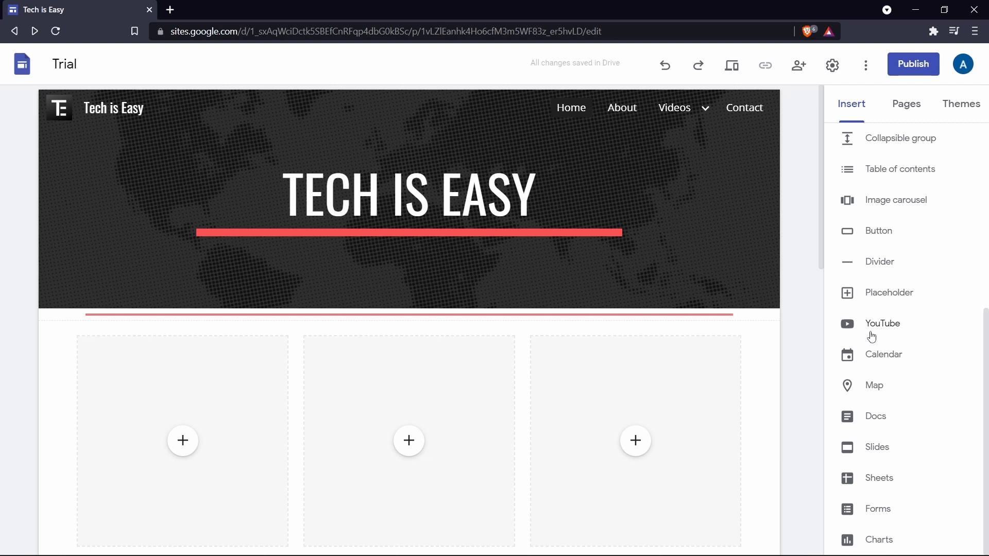
# Open the Google Form page and insert the YouTube video "How to Create Google Form" below its header.
pyautogui.moveTo(688, 109)
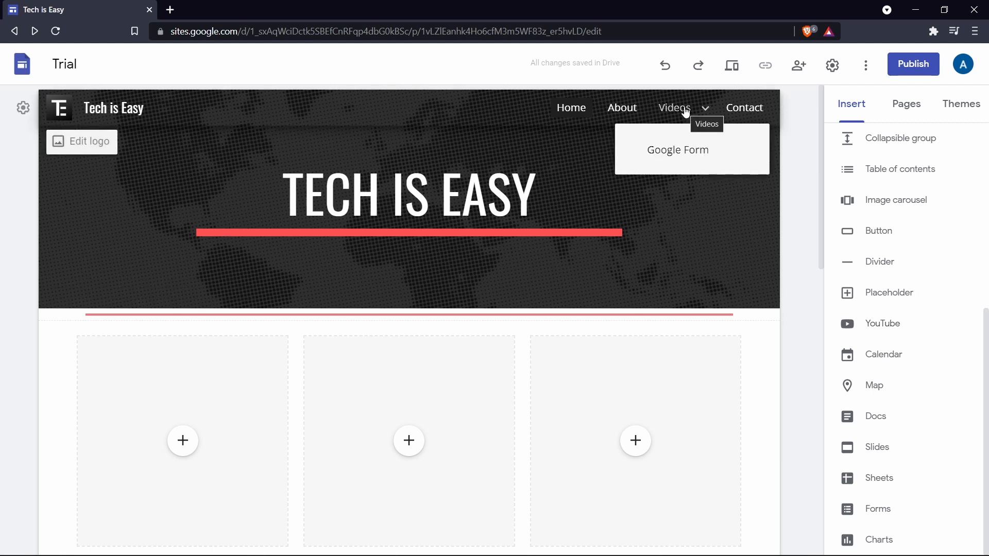
pyautogui.click(679, 163)
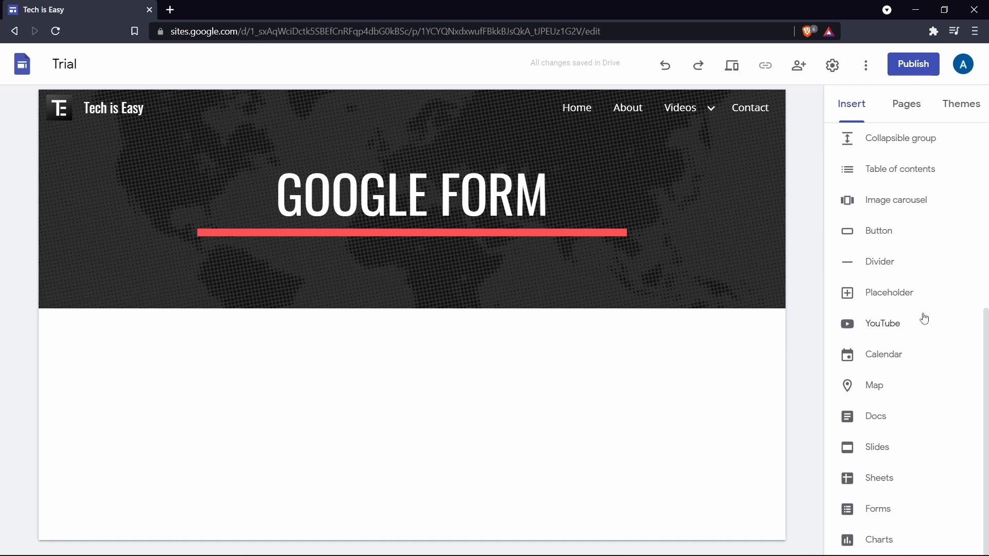
pyautogui.click(900, 325)
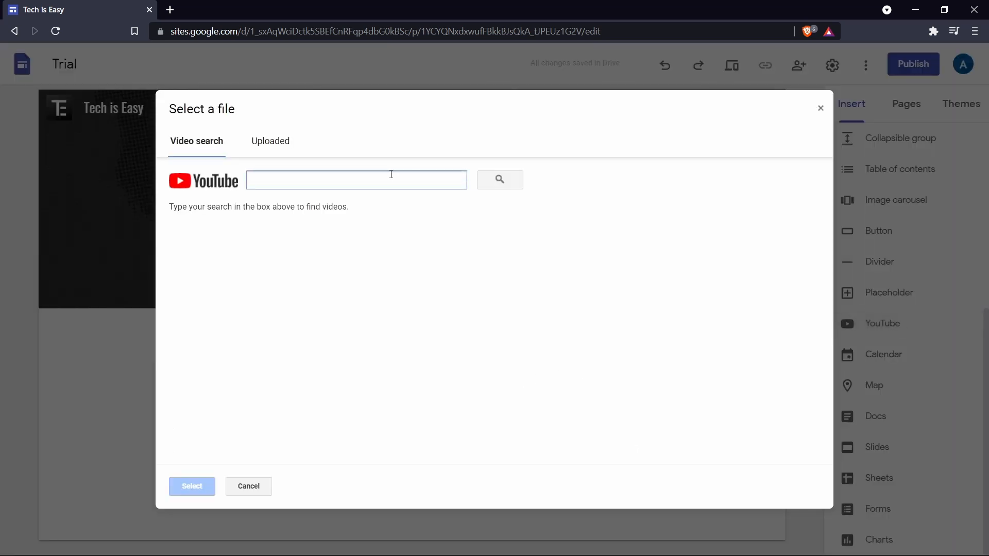
pyautogui.write('af')
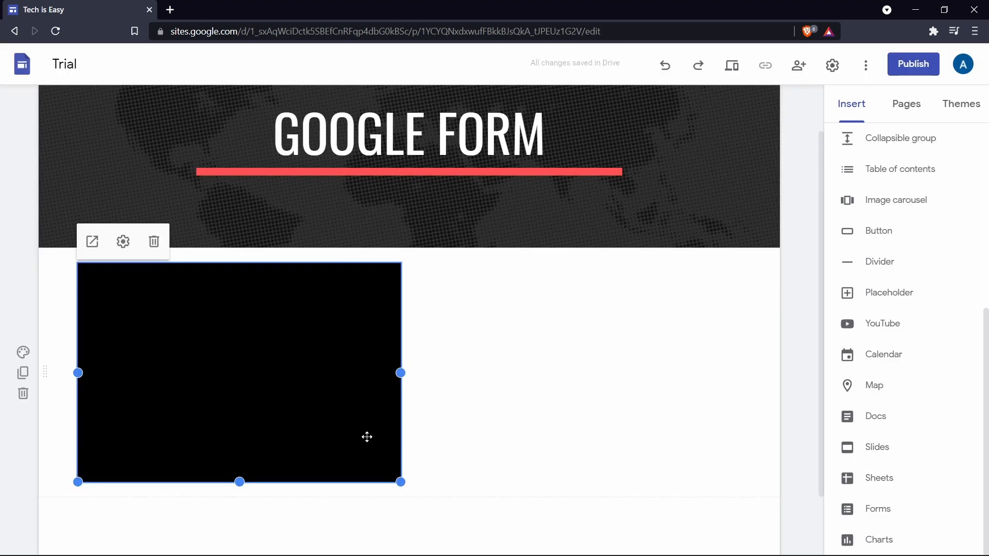
pyautogui.click(488, 411)
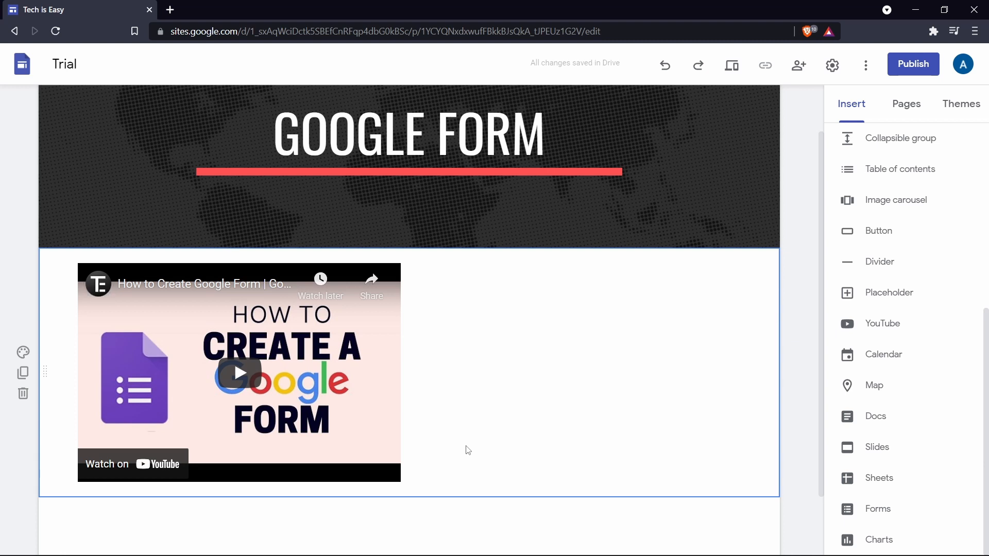
pyautogui.scroll(-1, 566, 370)
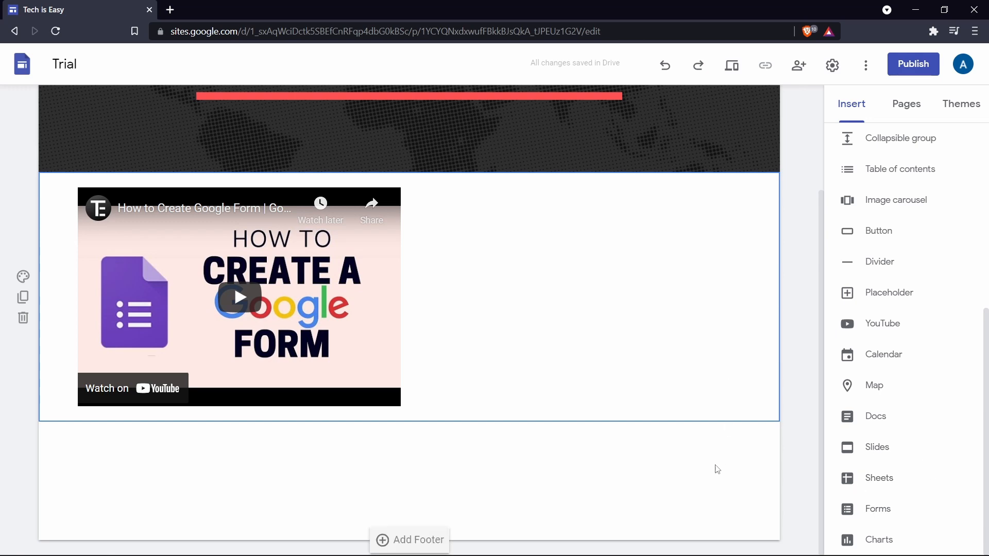
pyautogui.scroll(2, 684, 520)
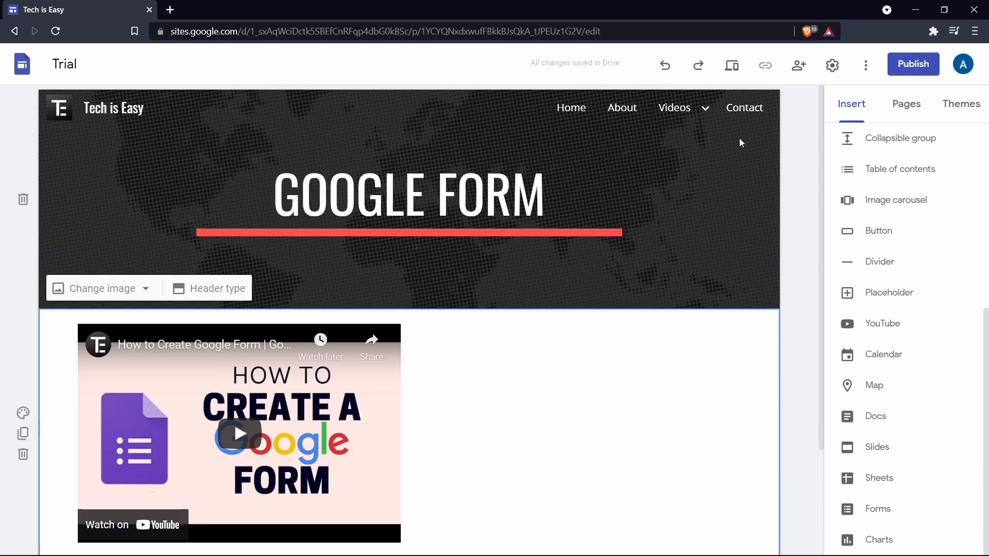
# Open the Contact page and insert the existing Contact Information form from Google Forms.
pyautogui.click(741, 110)
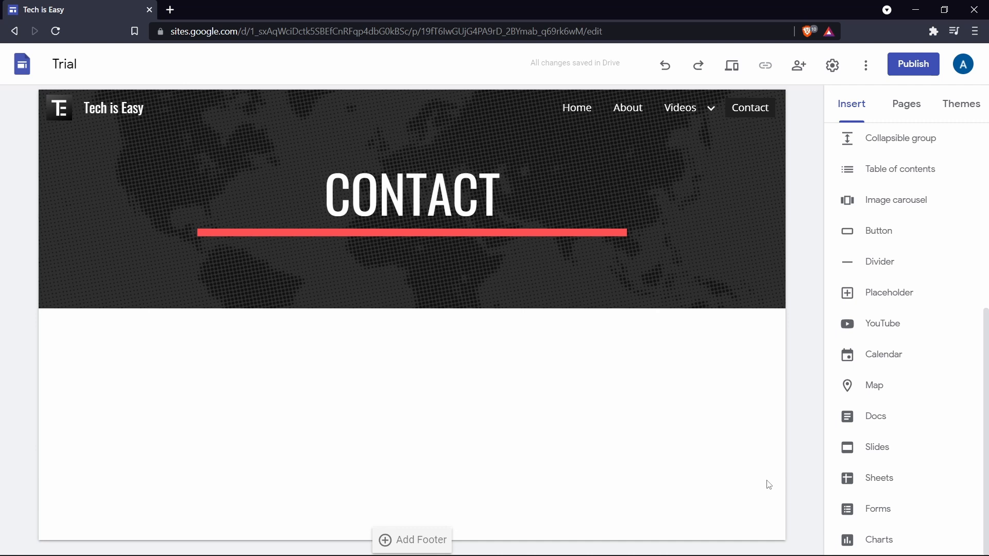
pyautogui.click(888, 514)
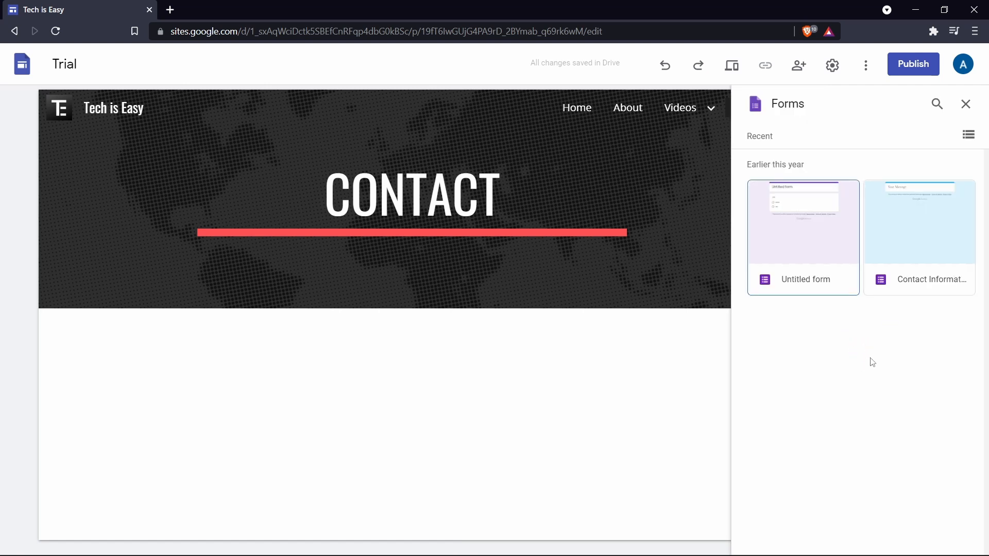
pyautogui.click(917, 252)
pyautogui.click(967, 542)
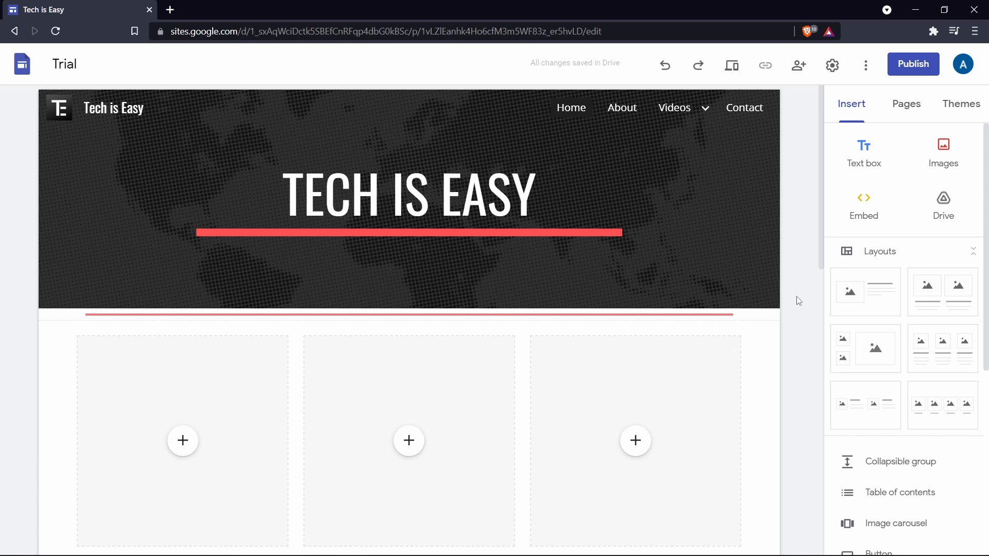
# Add a footer on the Home page reading "Contact -" followed by the contact e-mail address, and make the address a link.
pyautogui.scroll(-10, 799, 301)
pyautogui.moveTo(403, 538)
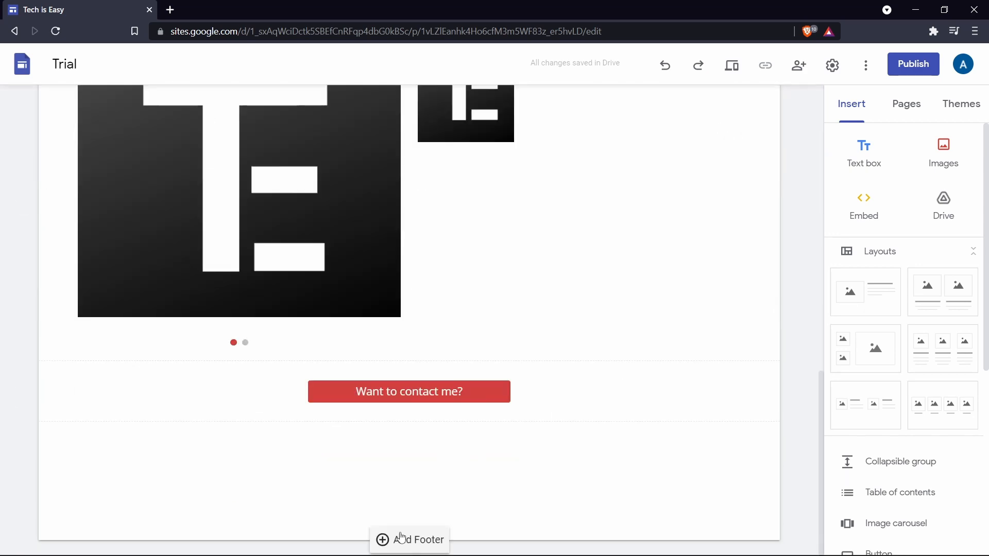
pyautogui.click(402, 539)
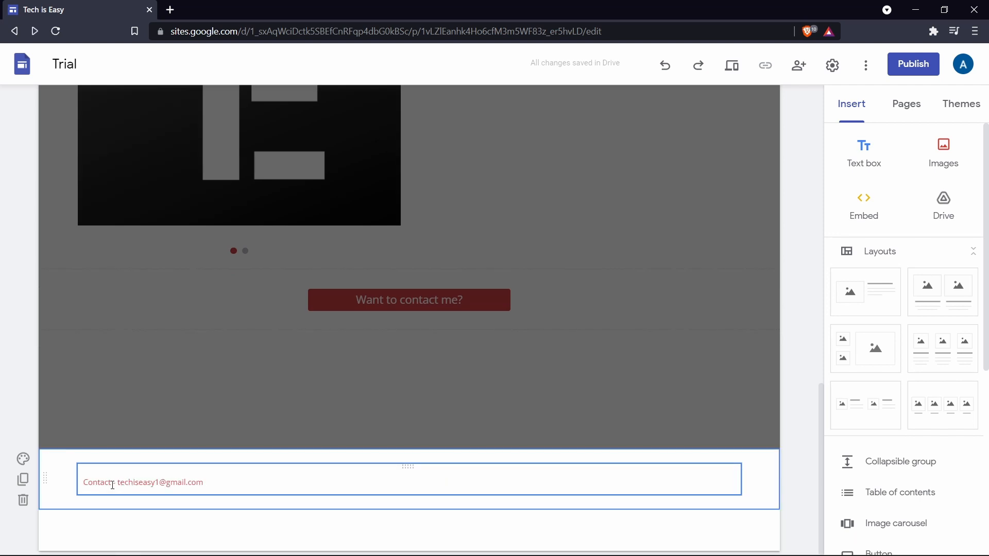
pyautogui.click(206, 482)
pyautogui.moveTo(206, 483); pyautogui.dragTo(150, 483)
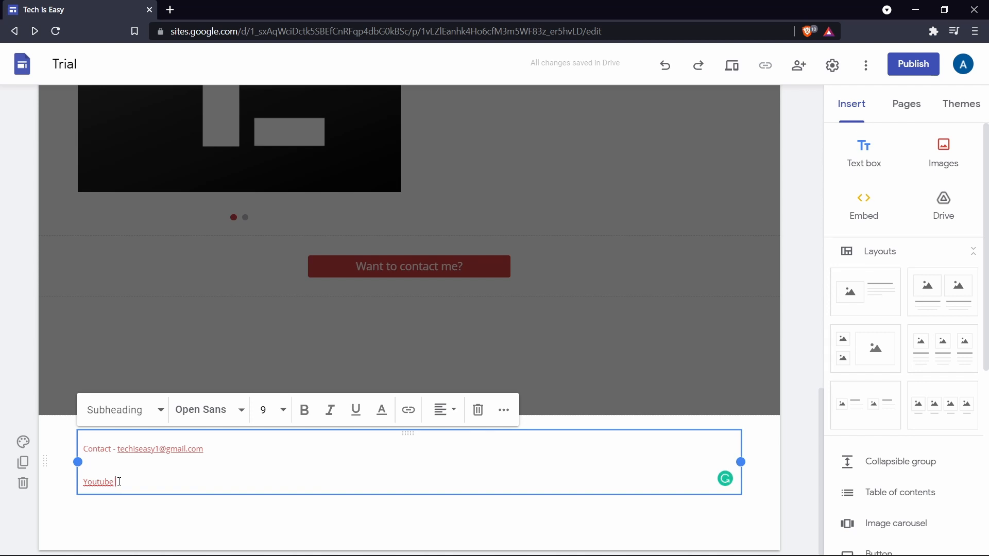
pyautogui.moveTo(119, 482); pyautogui.dragTo(69, 481)
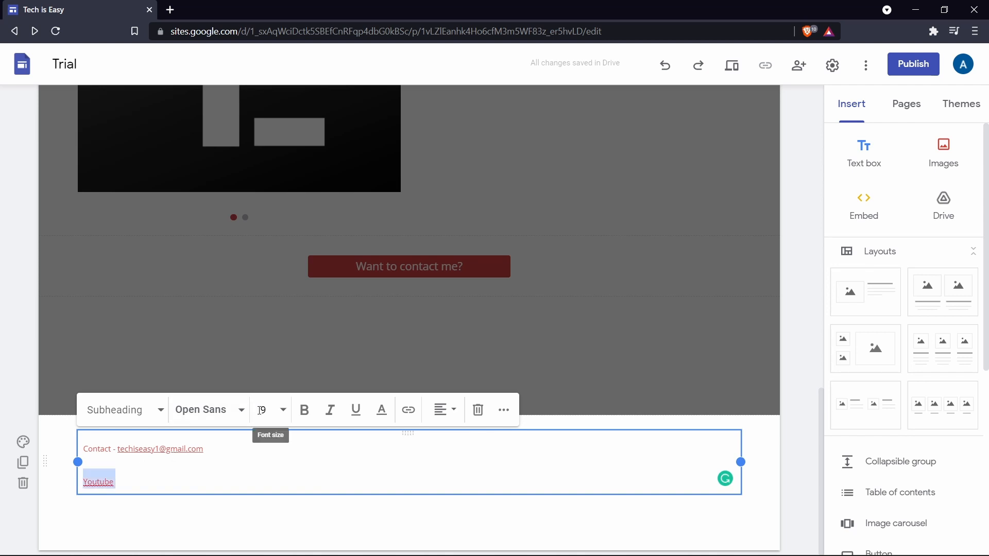
pyautogui.click(413, 415)
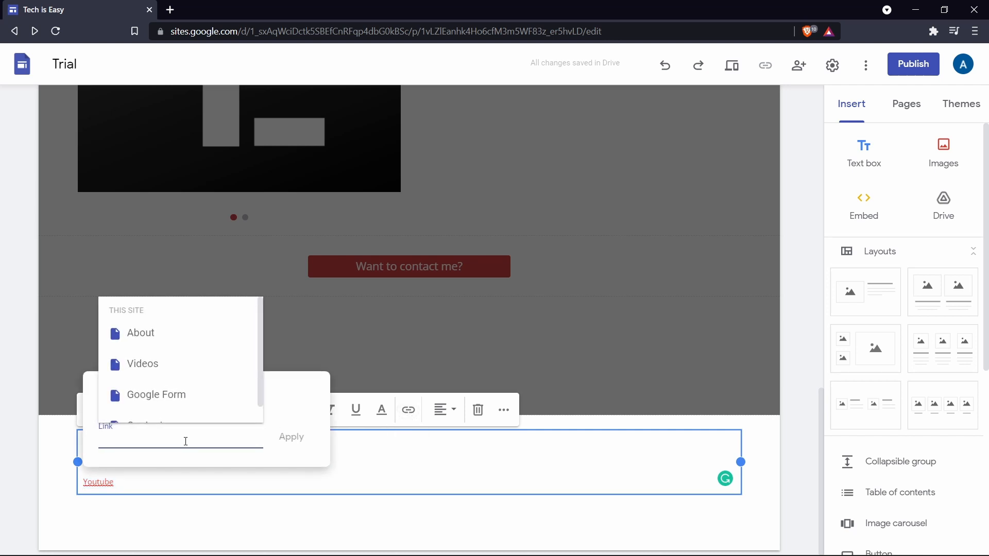
pyautogui.write('www.youtube.com/techiseasyyt')
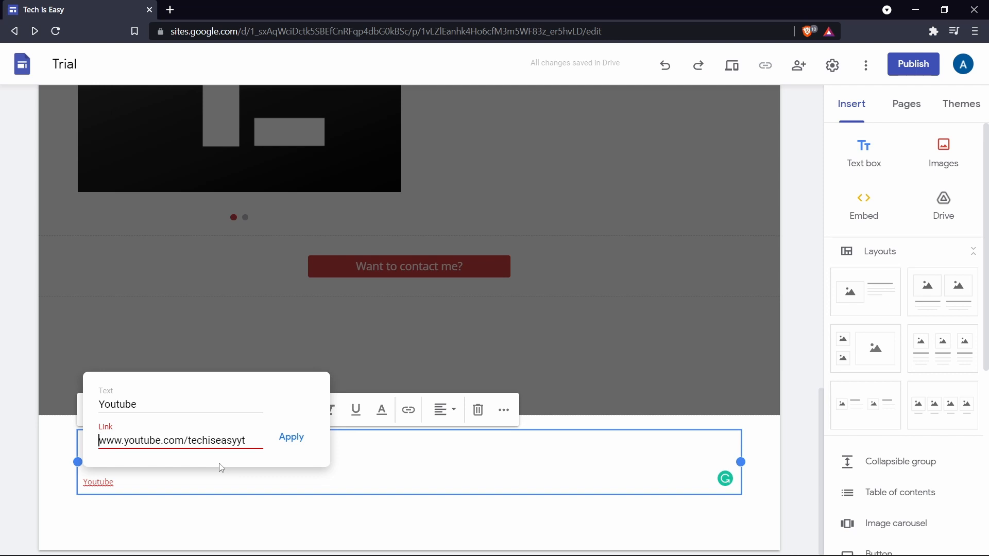
pyautogui.click(286, 445)
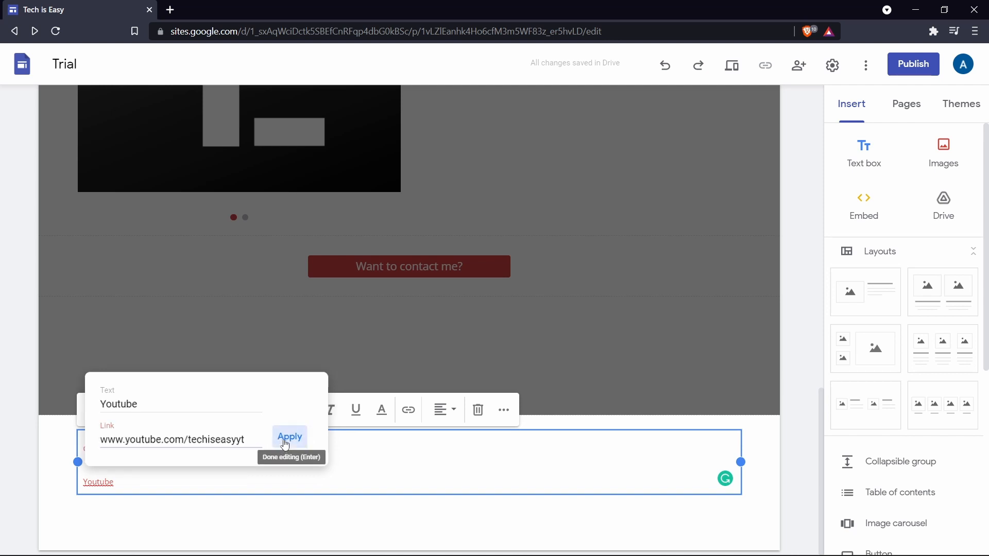
pyautogui.click(767, 130)
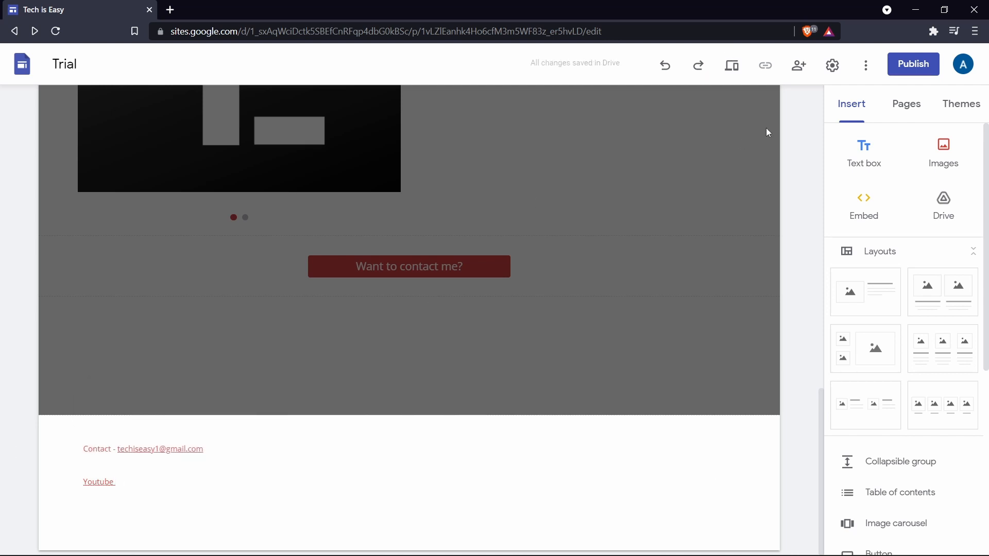
# Preview the site, test the footer's Youtube link, and close the opened channel page.
pyautogui.click(732, 65)
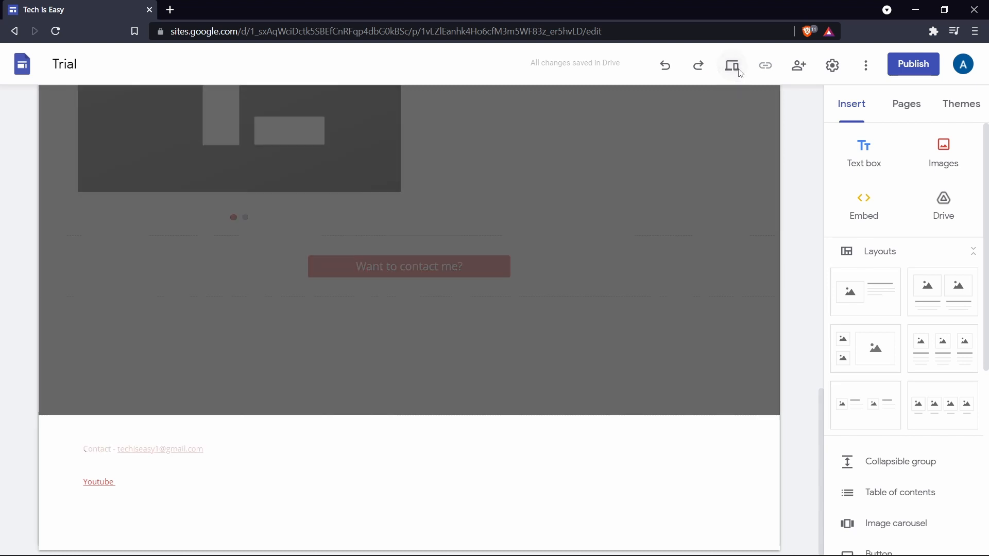
pyautogui.scroll(-12, 500, 376)
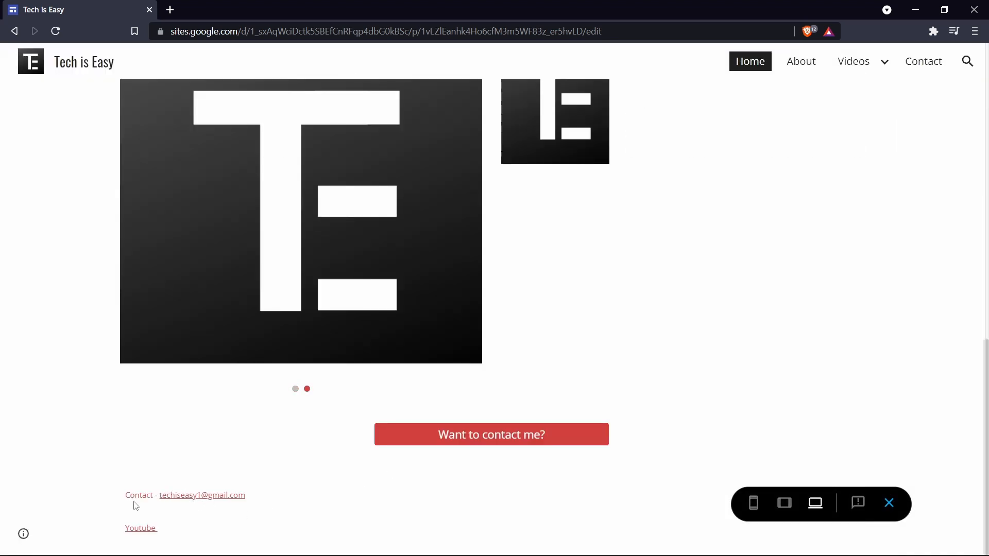
pyautogui.click(149, 528)
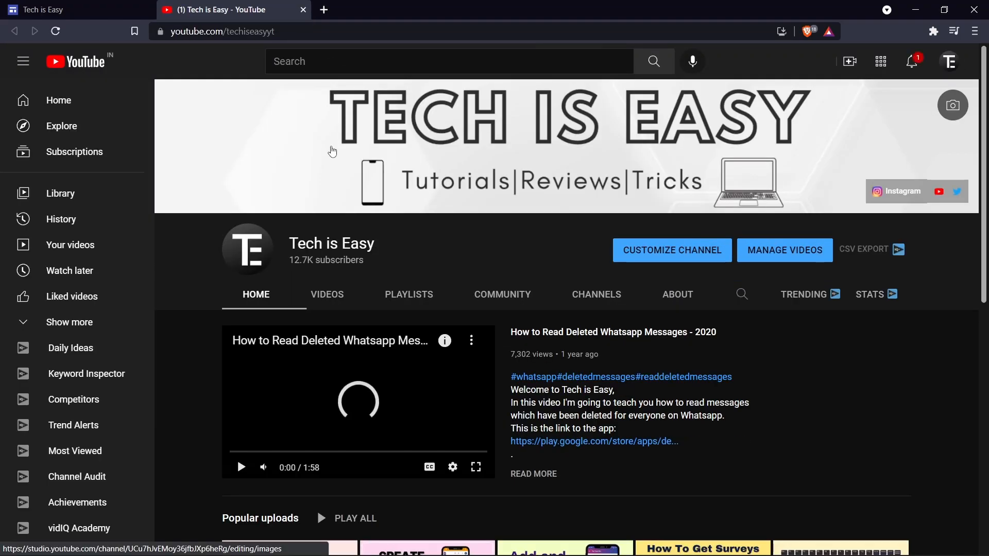
pyautogui.hotkey('ctrl', 'w')
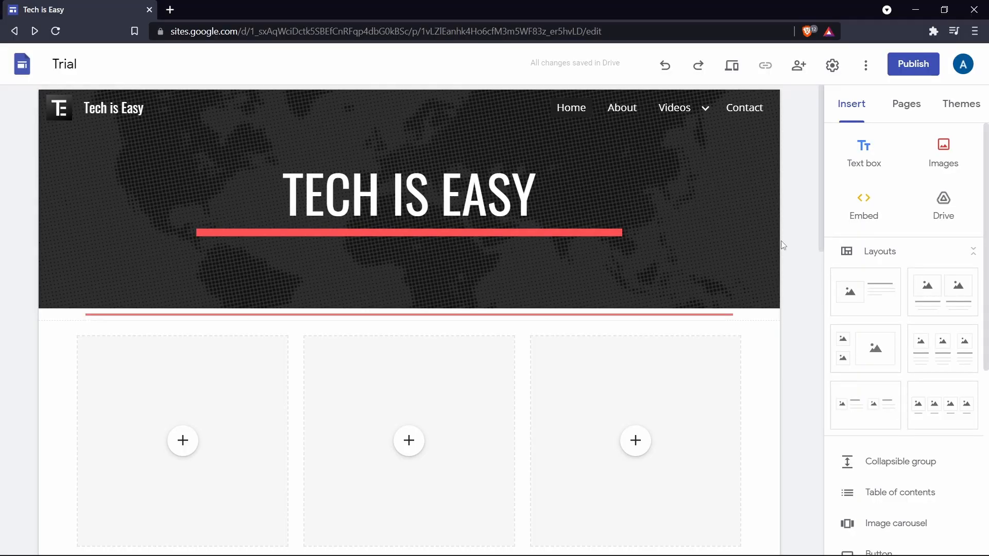
pyautogui.click(909, 105)
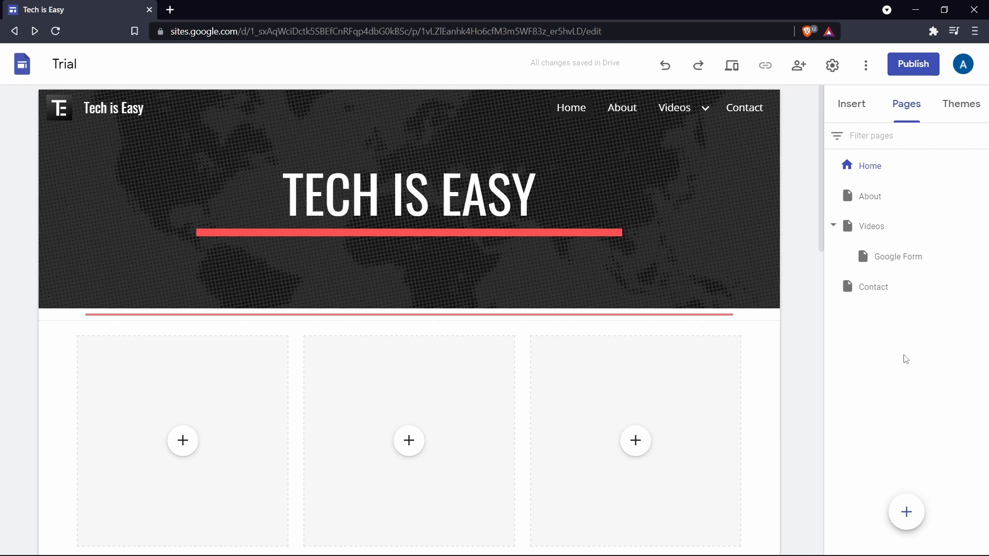
pyautogui.moveTo(897, 272)
pyautogui.mouseDown()
pyautogui.moveTo(907, 327)
pyautogui.moveTo(883, 263)
pyautogui.mouseUp()
pyautogui.click(863, 118)
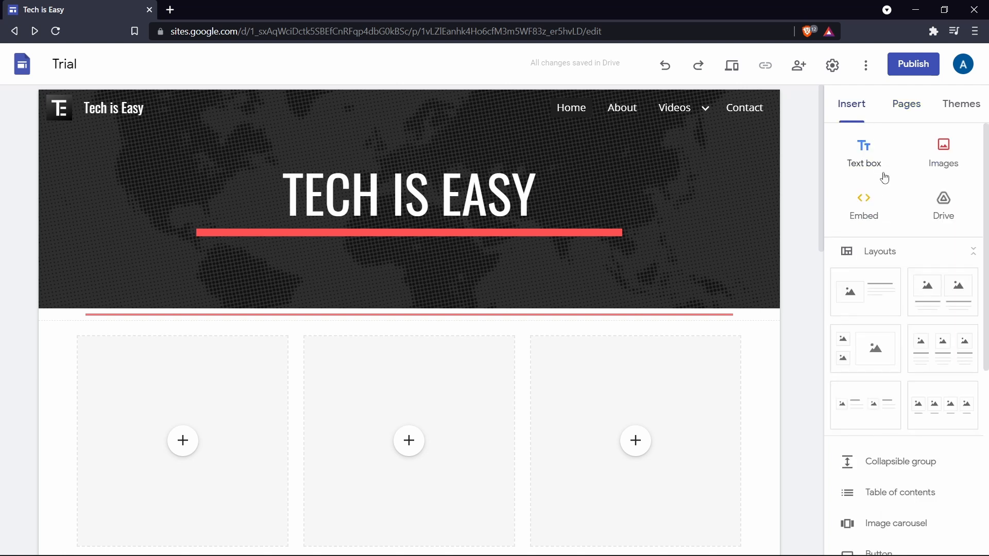
pyautogui.scroll(-4, 894, 181)
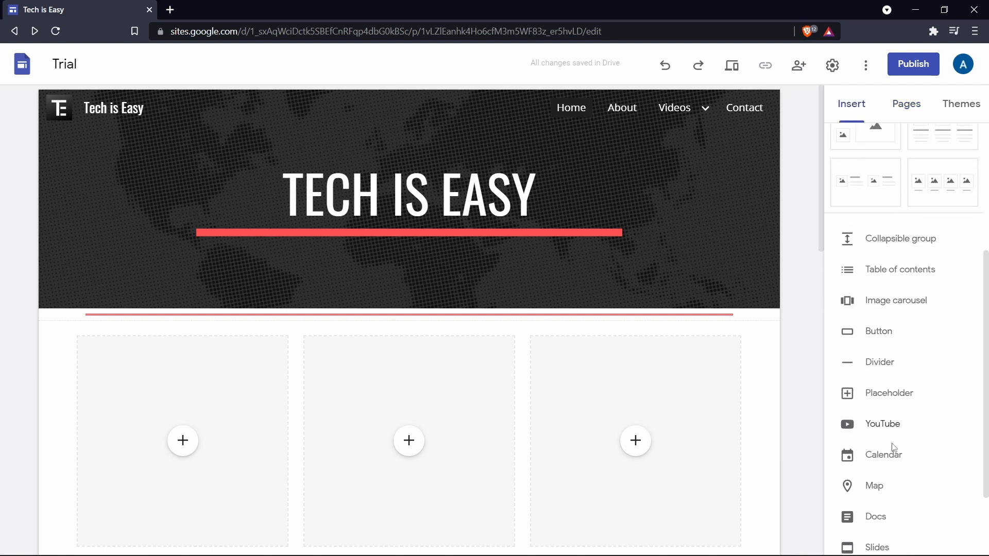
# Set the site's navigation mode to Side in the settings and look through the brand image options.
pyautogui.scroll(5, 890, 332)
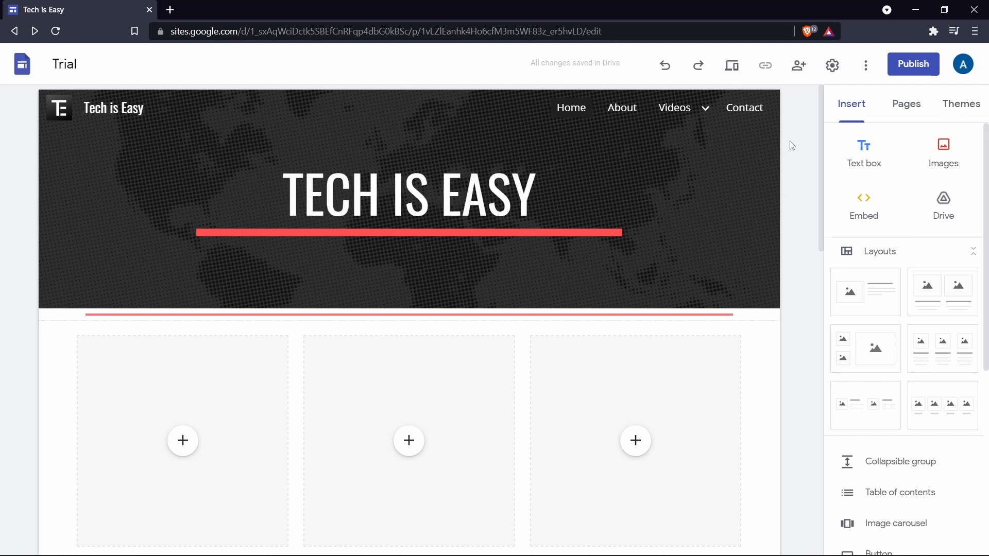
pyautogui.click(833, 67)
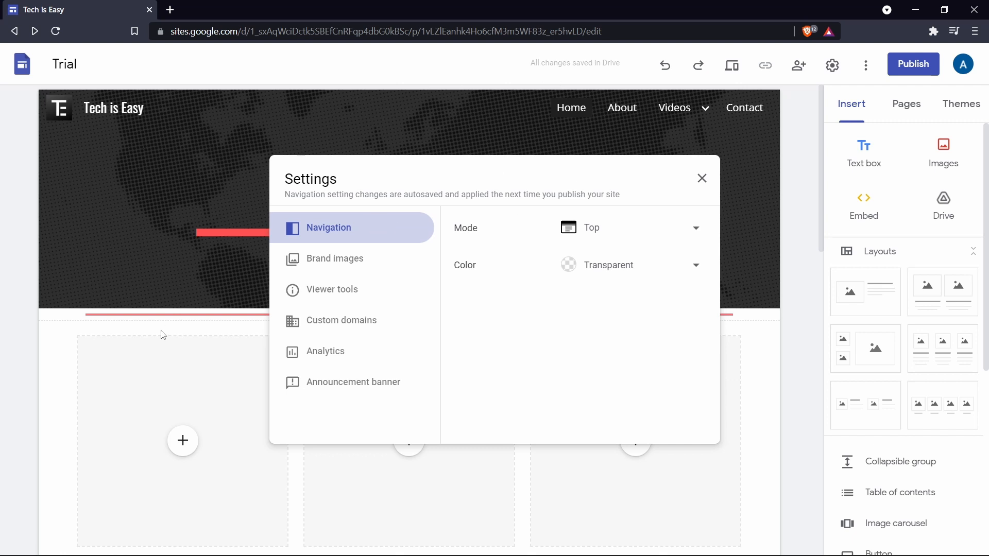
pyautogui.click(608, 227)
pyautogui.click(606, 235)
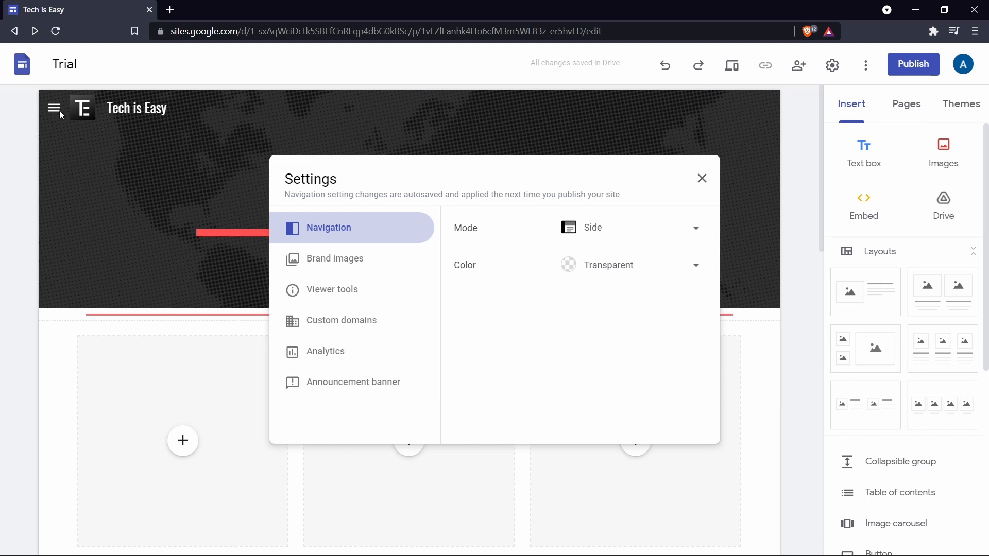
pyautogui.click(315, 263)
pyautogui.scroll(-1, 531, 346)
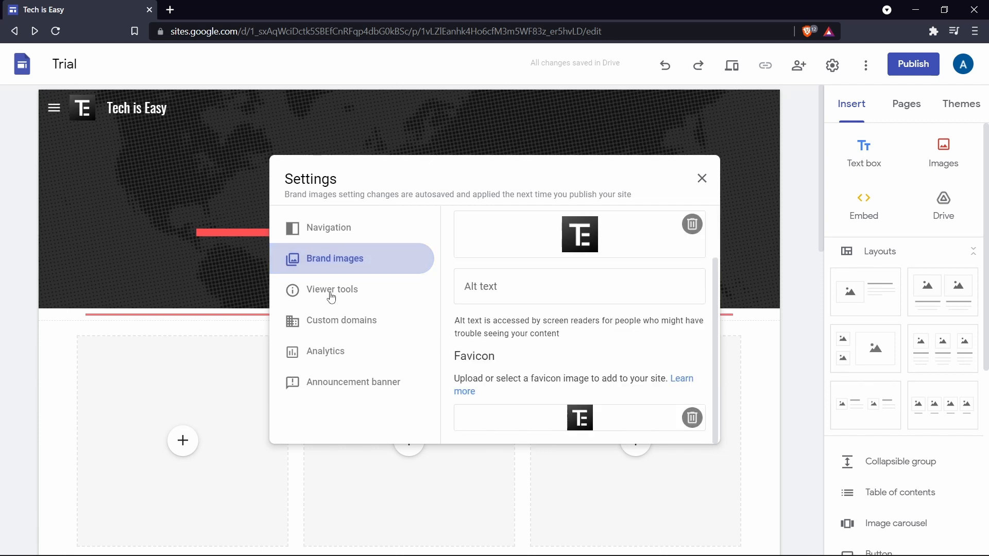
# Turn on the announcement banner and give it the message "Check out my Youtube Channel".
pyautogui.click(340, 383)
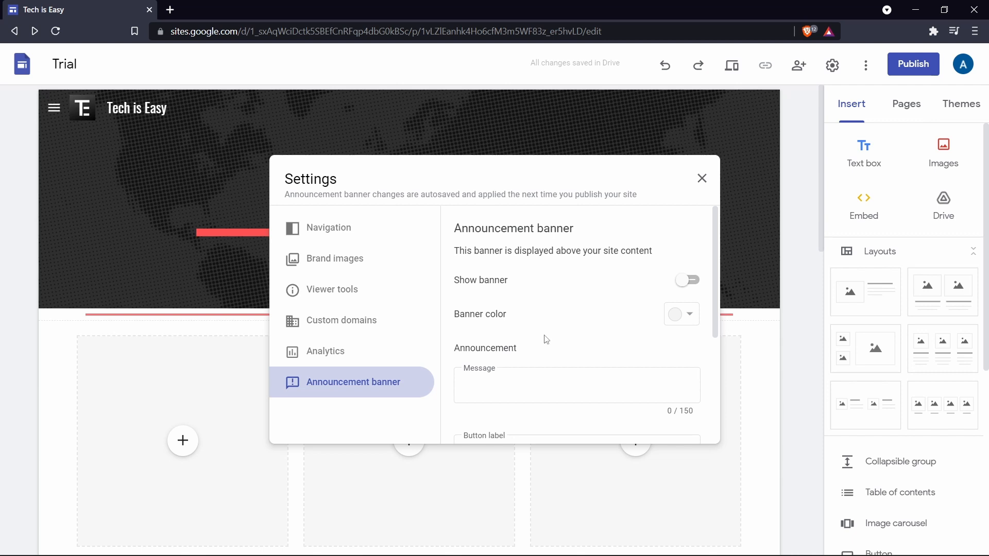
pyautogui.click(688, 280)
pyautogui.scroll(-2, 531, 293)
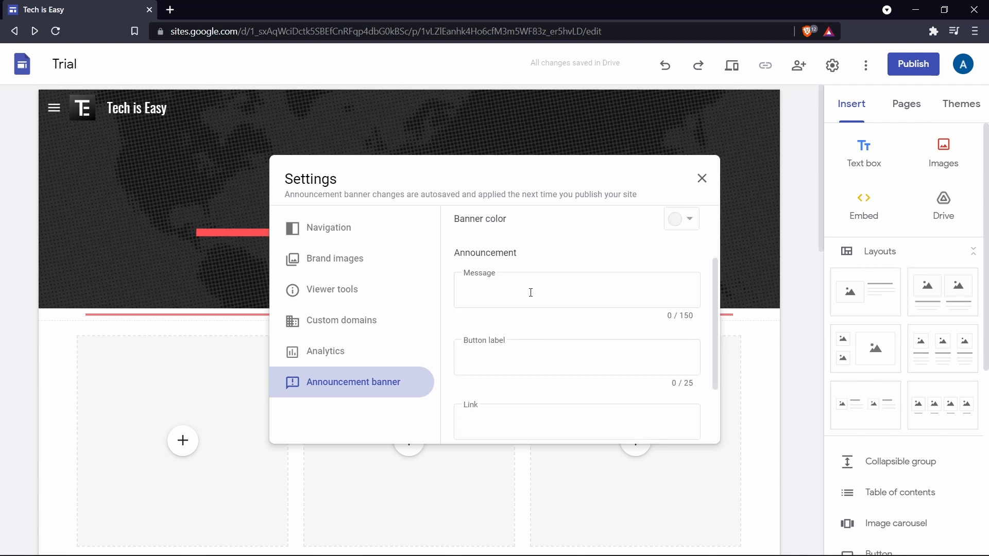
pyautogui.click(531, 294)
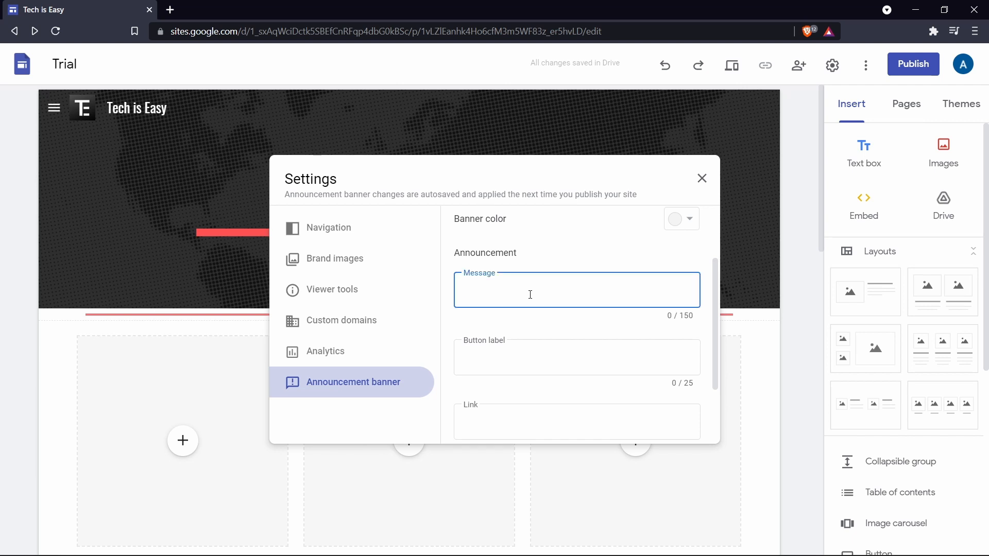
pyautogui.write('Check out my Youtube Channel')
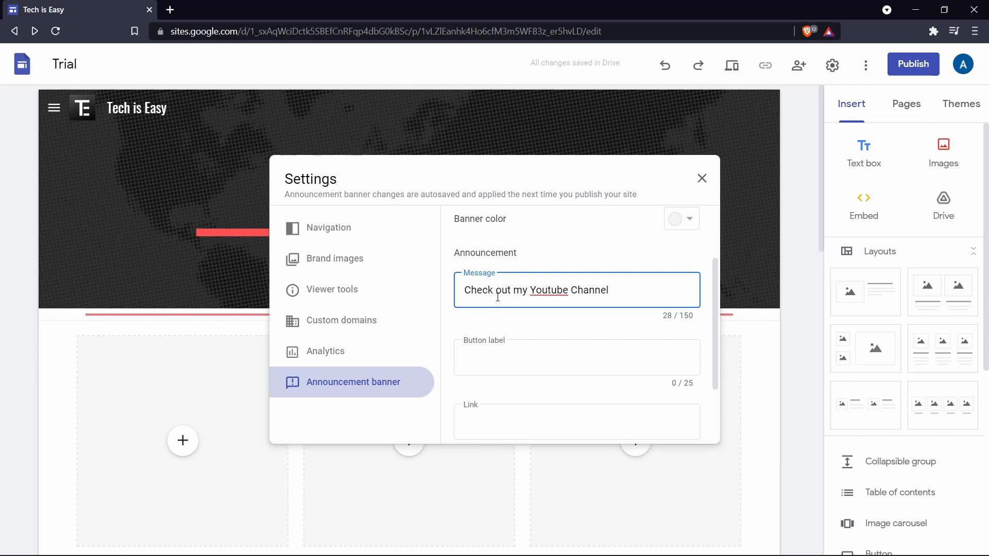
pyautogui.click(506, 356)
pyautogui.write('Subsc')
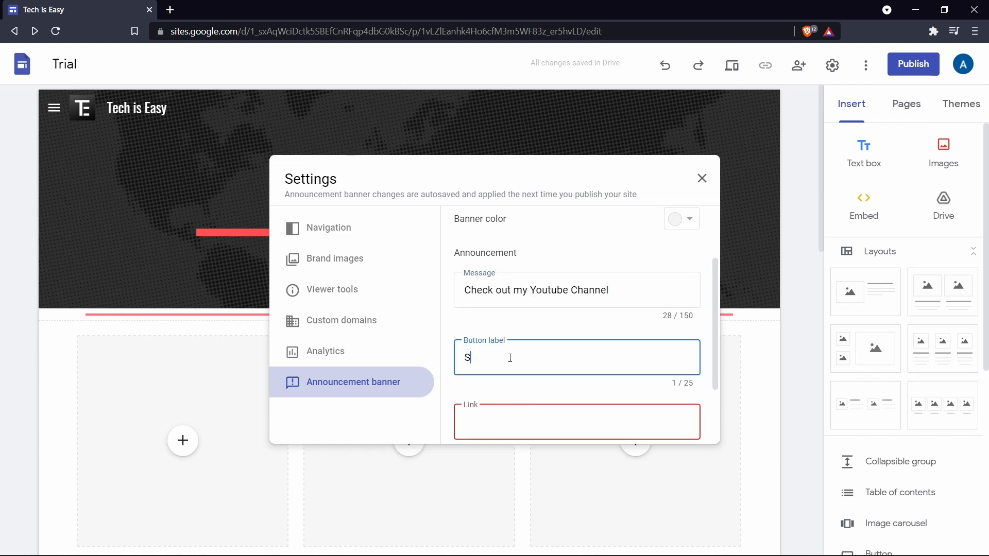
pyautogui.write('ribe')
pyautogui.scroll(-1, 510, 359)
pyautogui.click(510, 362)
pyautogui.click(510, 379)
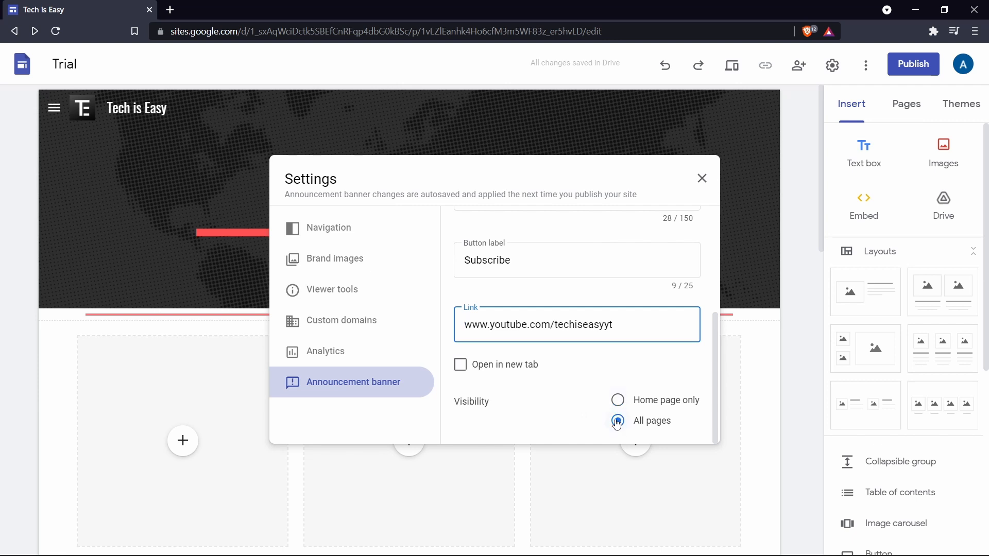
pyautogui.click(700, 181)
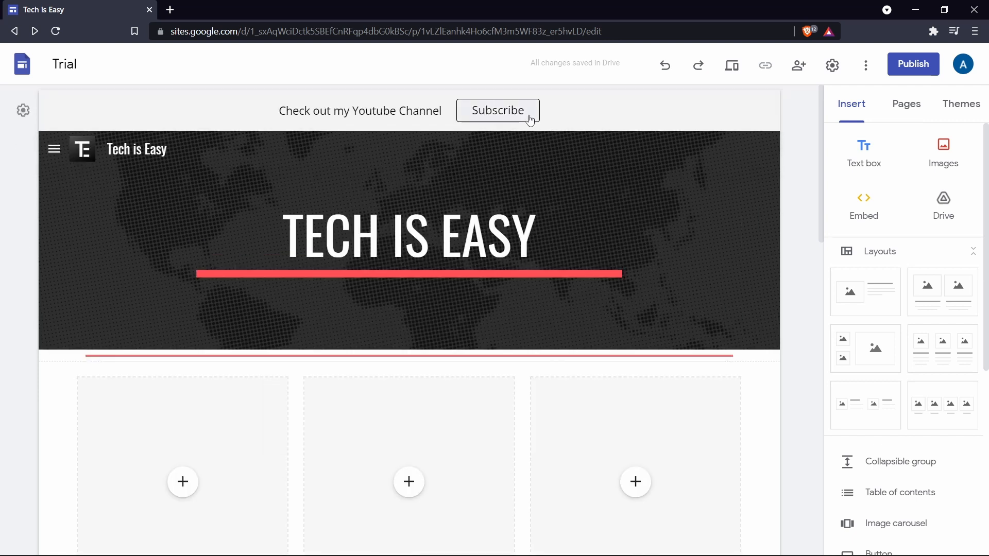
pyautogui.click(512, 111)
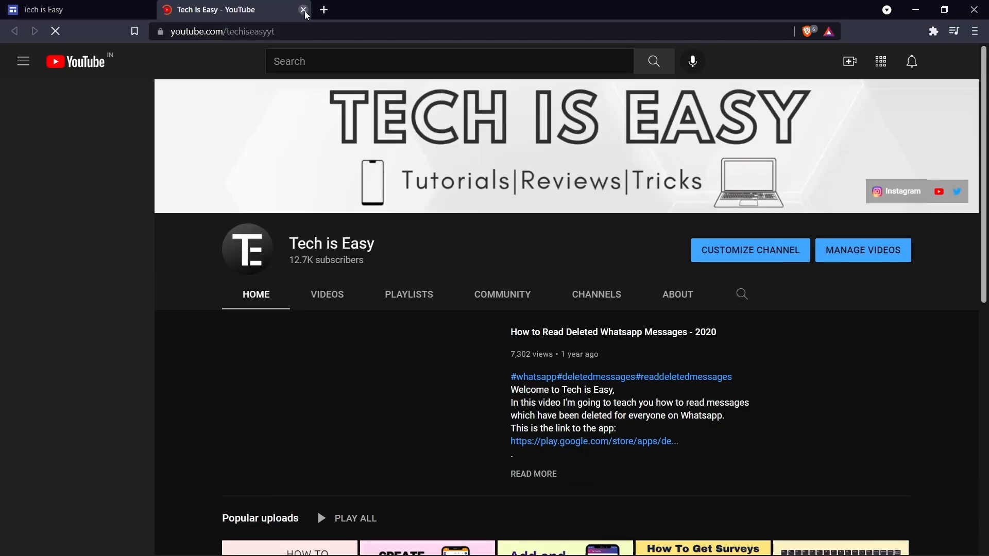
pyautogui.click(303, 10)
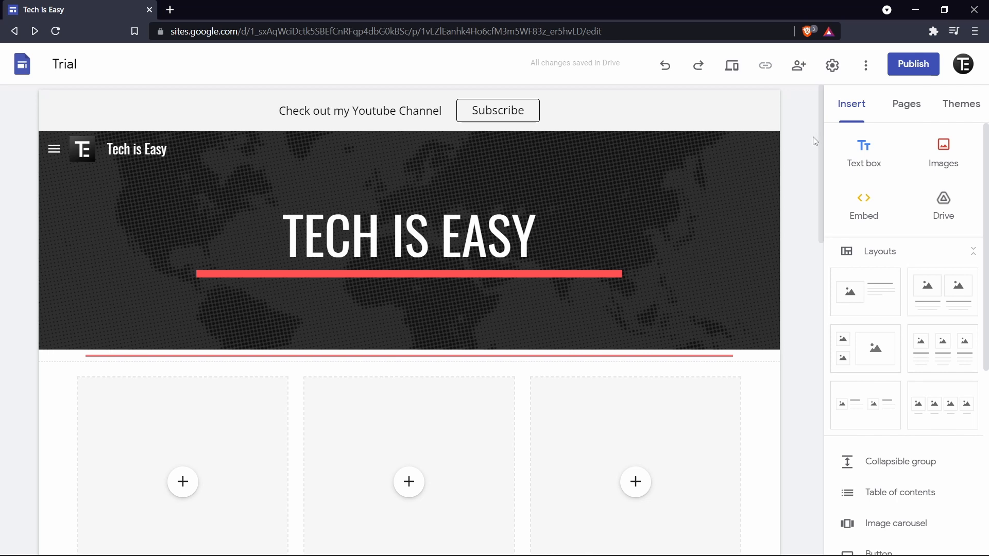
# Publish the site to the web at the address tech-is-easy, viewable by anyone.
pyautogui.click(908, 76)
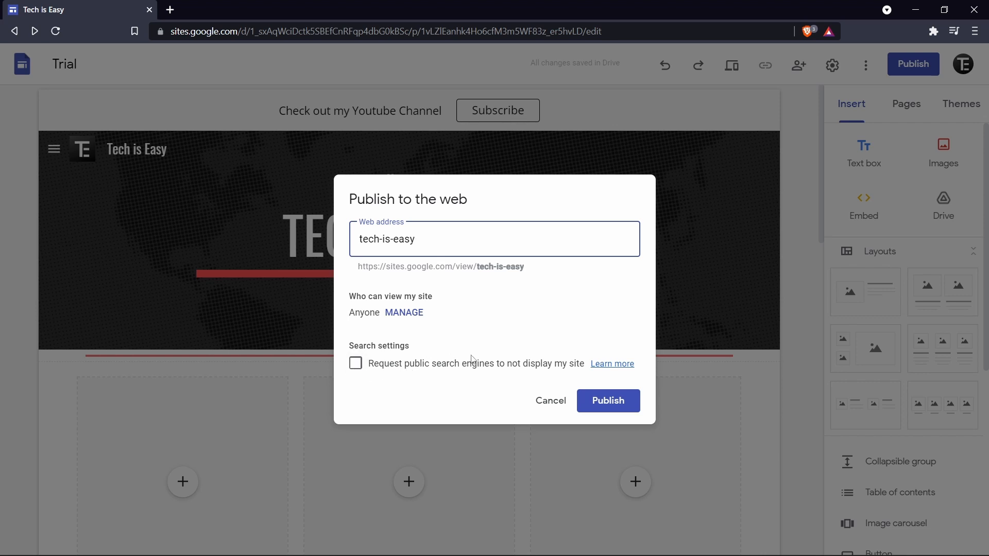
pyautogui.click(592, 408)
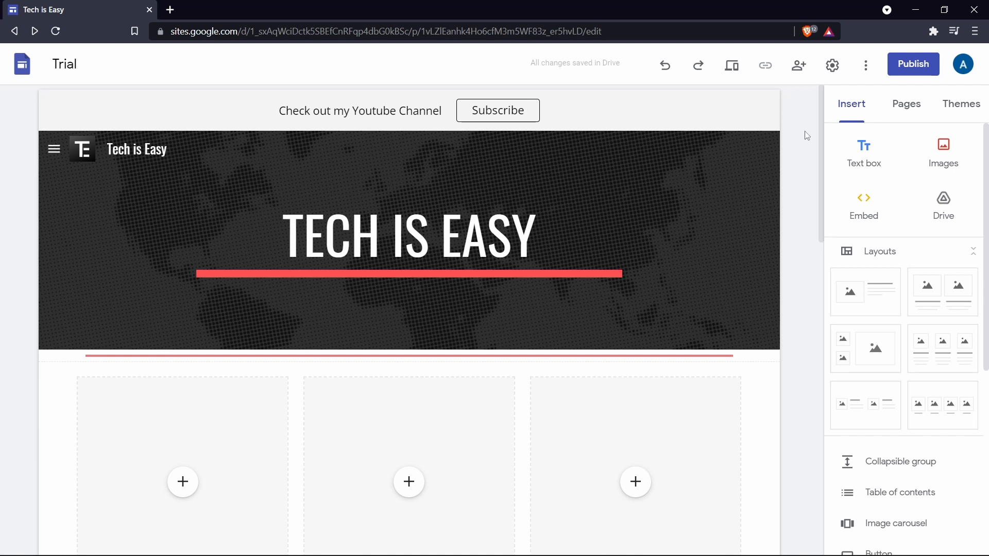
# Start the custom domain setup from the site settings and view the form for using a third-party domain.
pyautogui.click(832, 67)
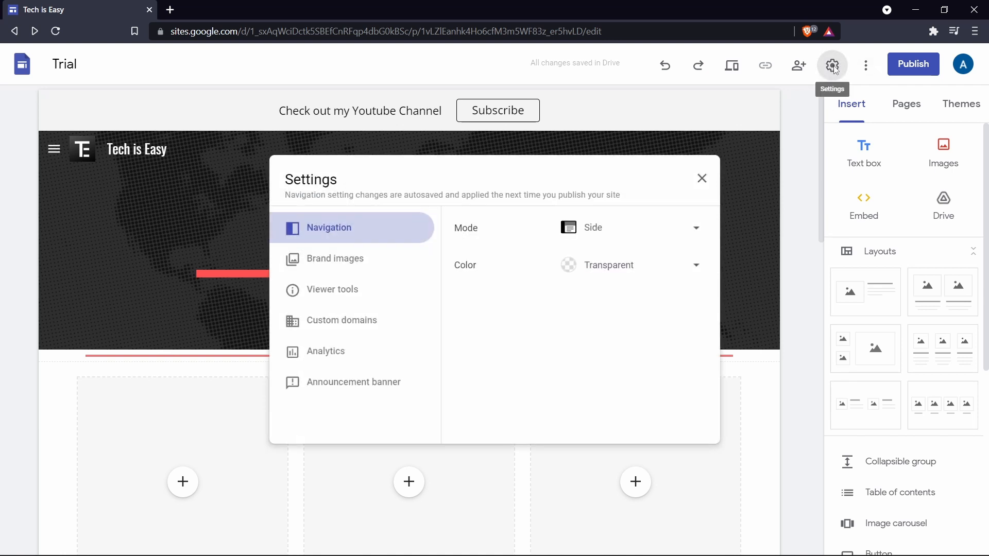
pyautogui.click(352, 324)
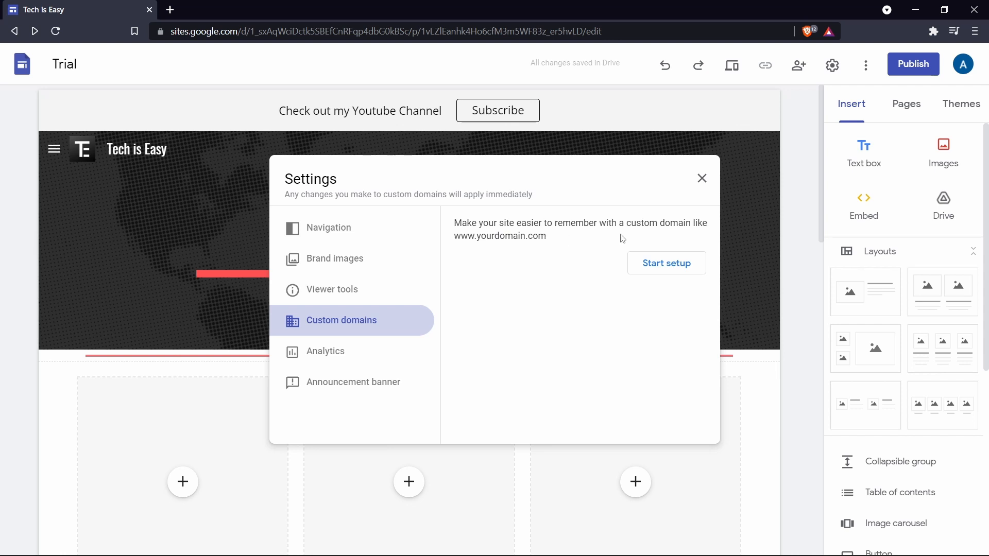
pyautogui.click(645, 274)
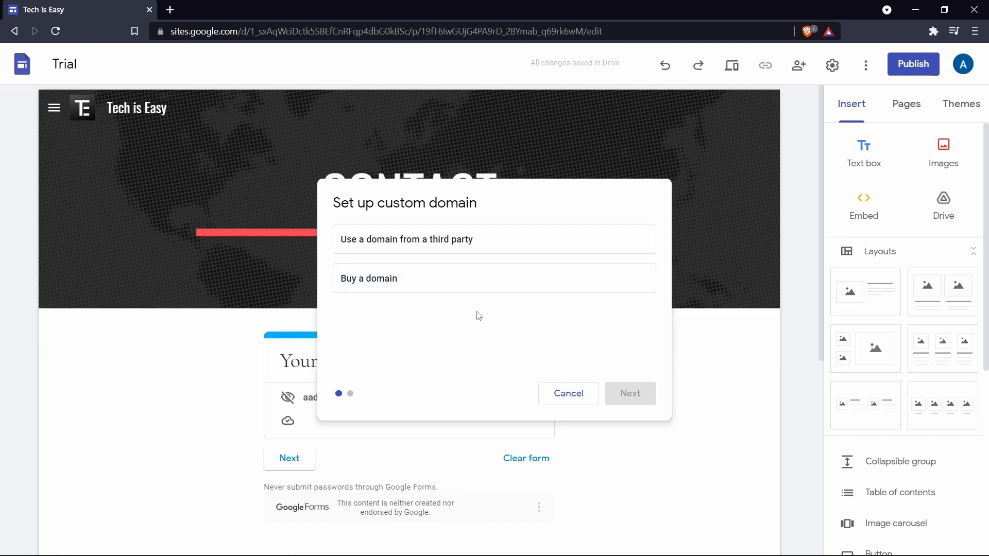
pyautogui.click(405, 246)
pyautogui.click(642, 393)
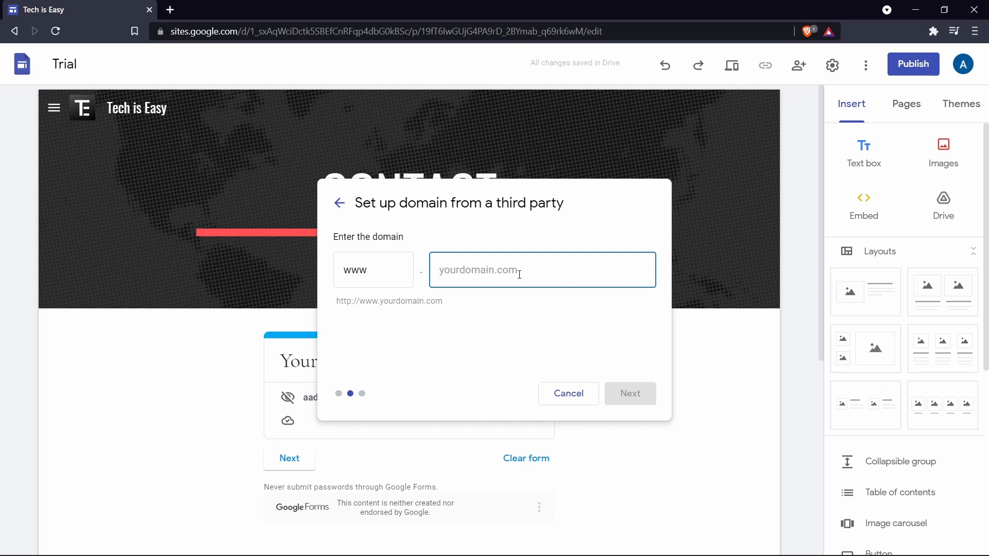
# Return to the custom domain choices and choose to buy a domain, continuing to Google Domains.
pyautogui.click(340, 203)
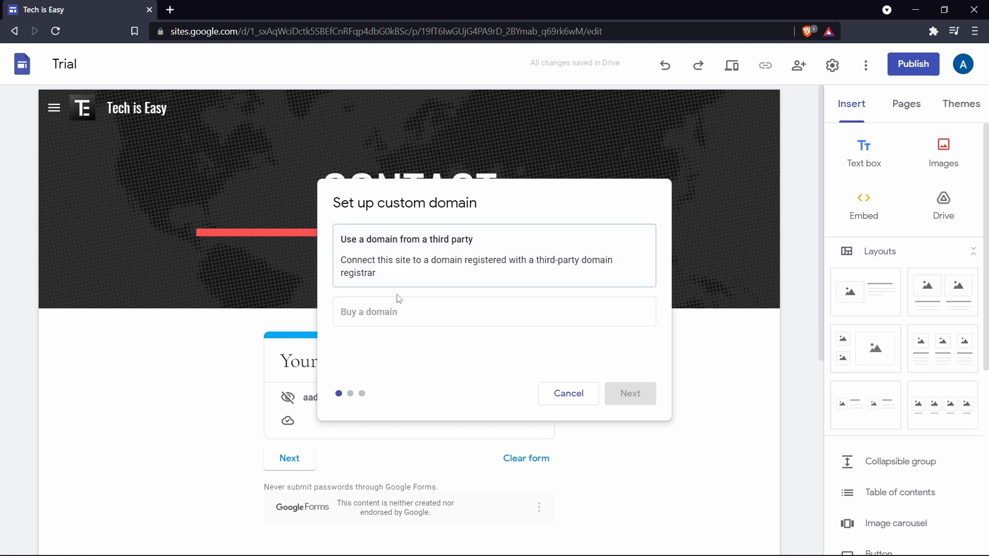
pyautogui.click(402, 321)
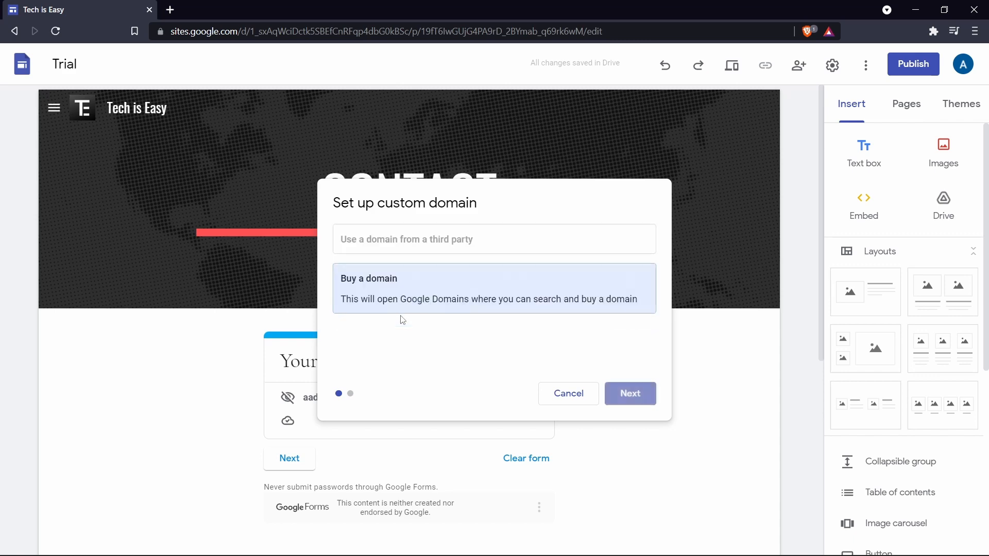
pyautogui.click(638, 400)
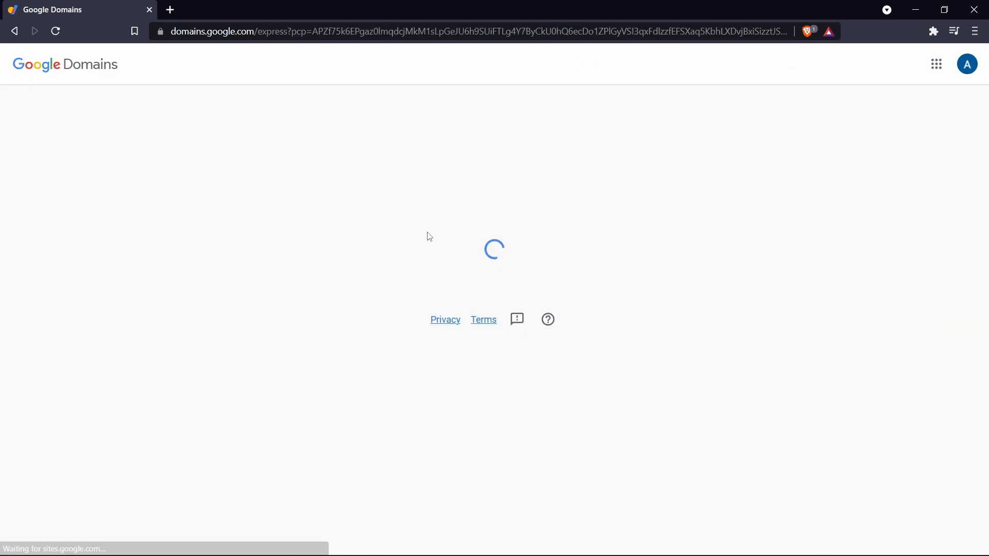